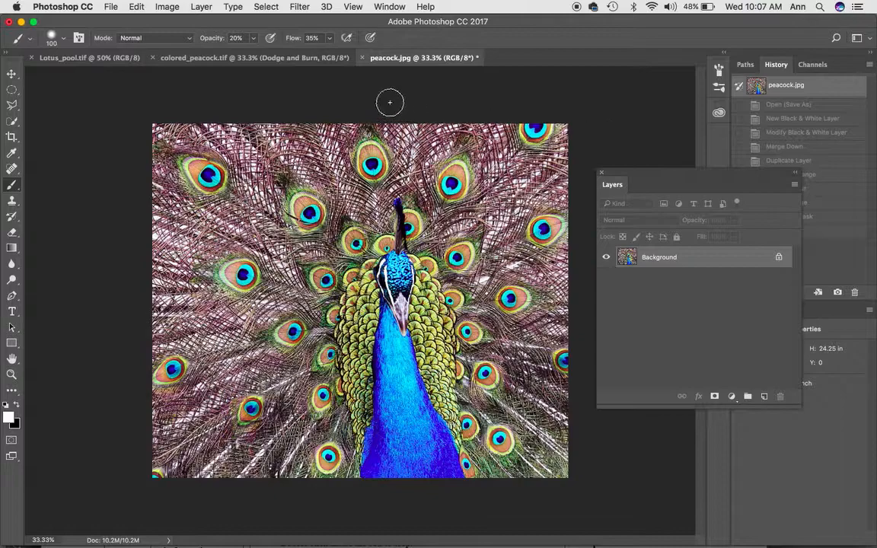
View the finished colored_peacock.tif example, return to peacock.jpg and move the Layers panel clear of the properties area.
left_click(309, 62)
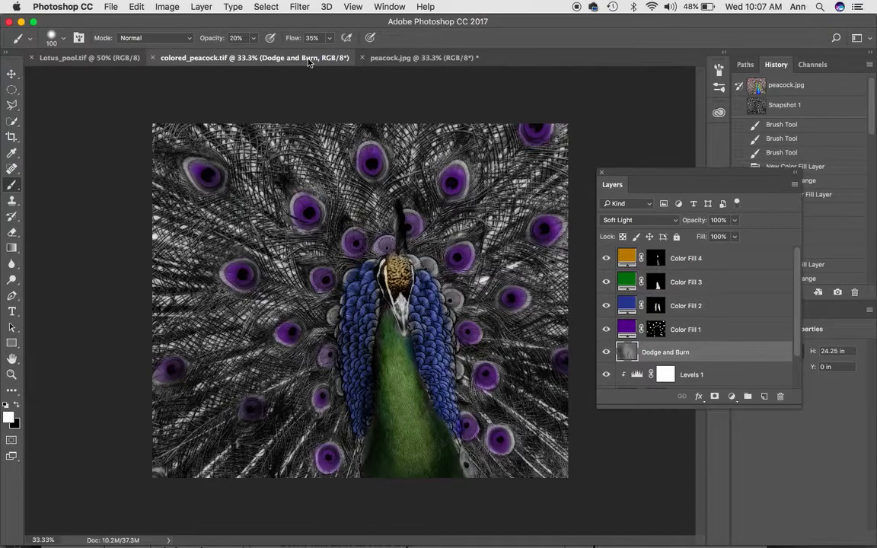
left_click(397, 59)
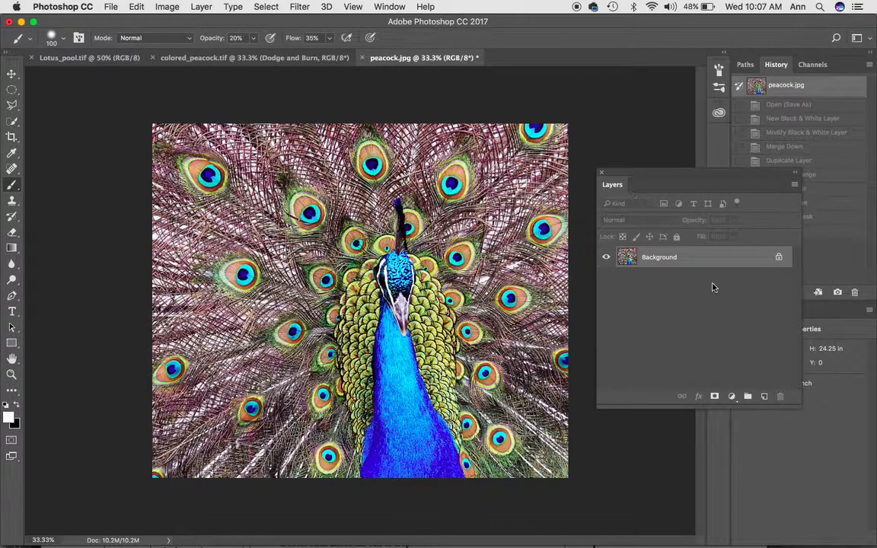
left_click_drag(662, 176, 648, 81)
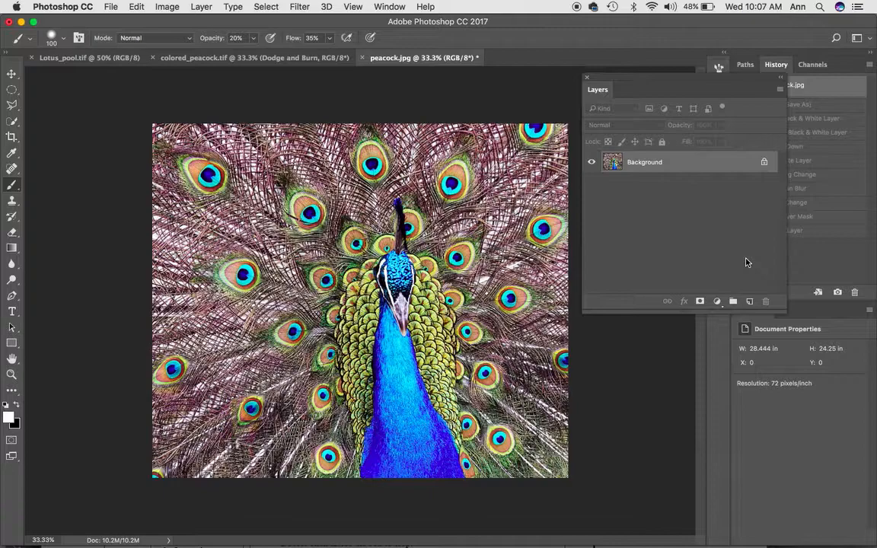
Add a Black & White adjustment layer above the Background with Reds 89, Yellows 71 and Cyans 81.
left_click(717, 302)
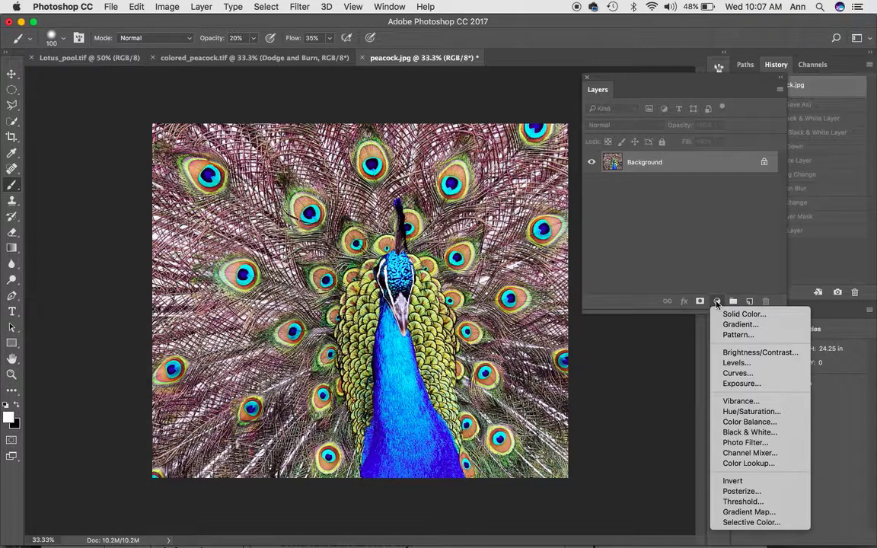
left_click(733, 433)
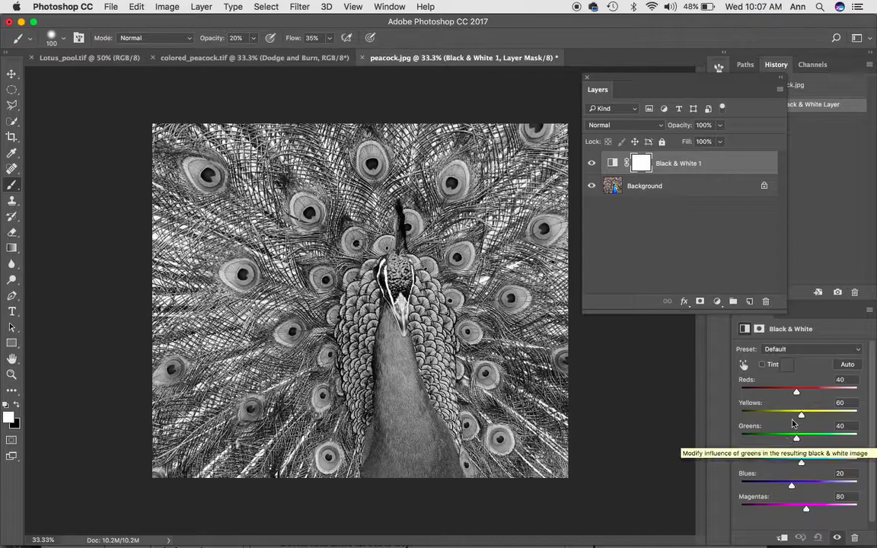
left_click_drag(796, 392, 804, 415)
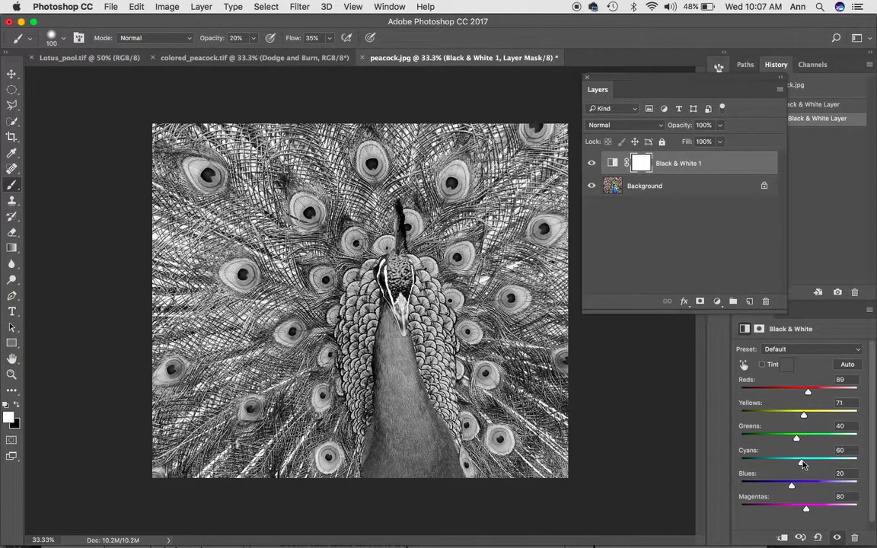
left_click_drag(802, 464, 782, 464)
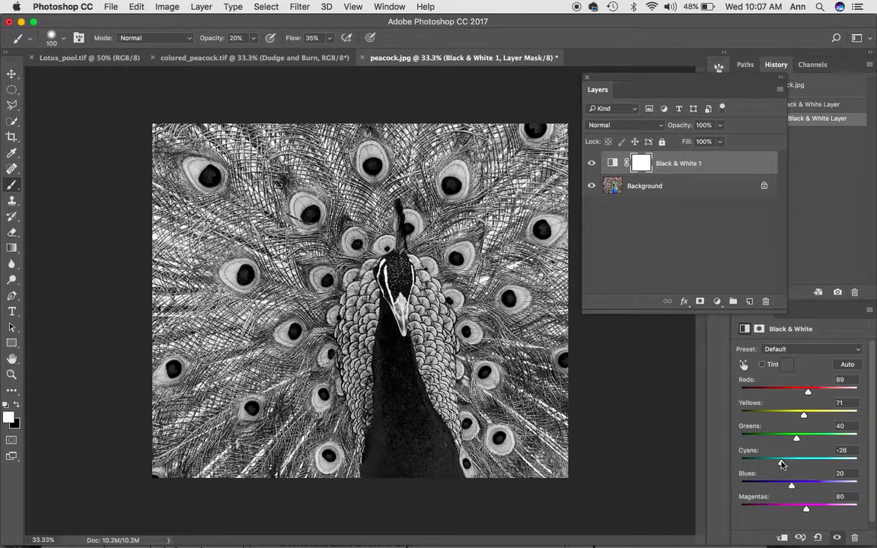
left_click_drag(782, 465, 807, 466)
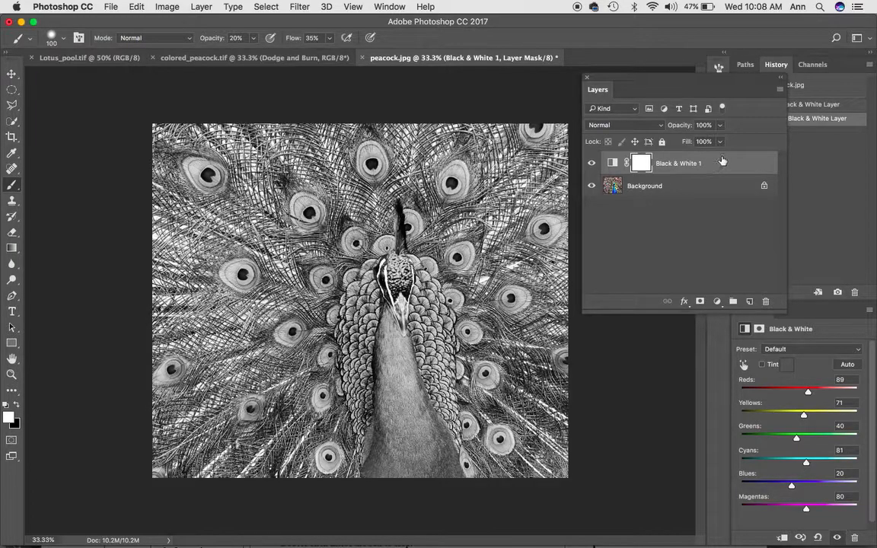
Merge the Black & White adjustment down into the Background and duplicate the merged layer.
left_click(779, 91)
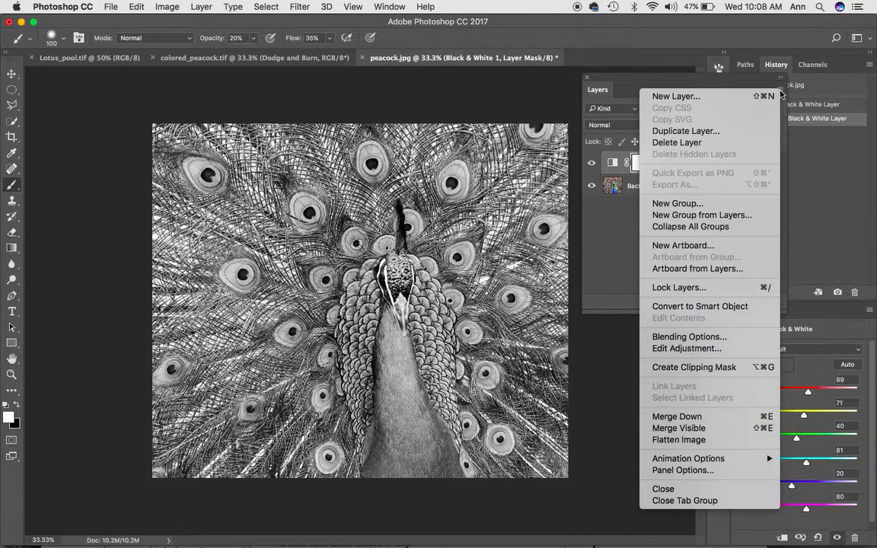
left_click(689, 418)
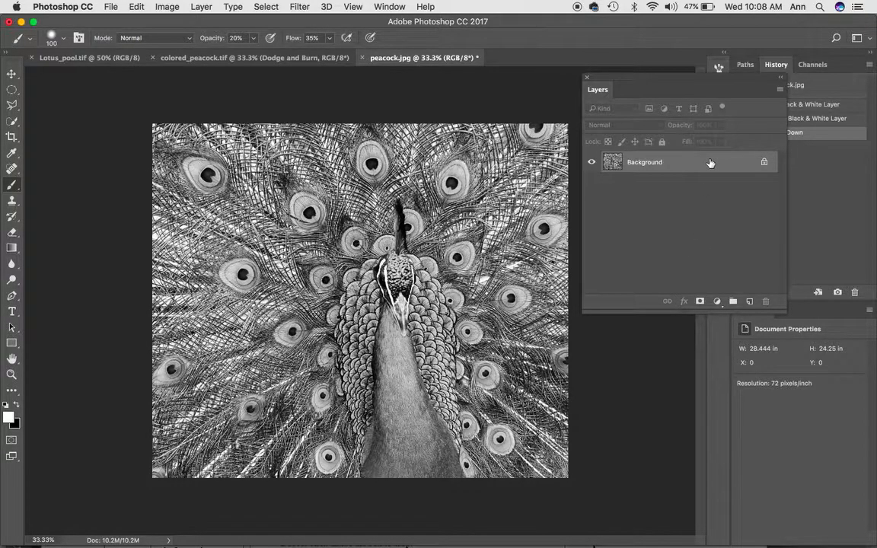
left_click_drag(710, 163, 750, 300)
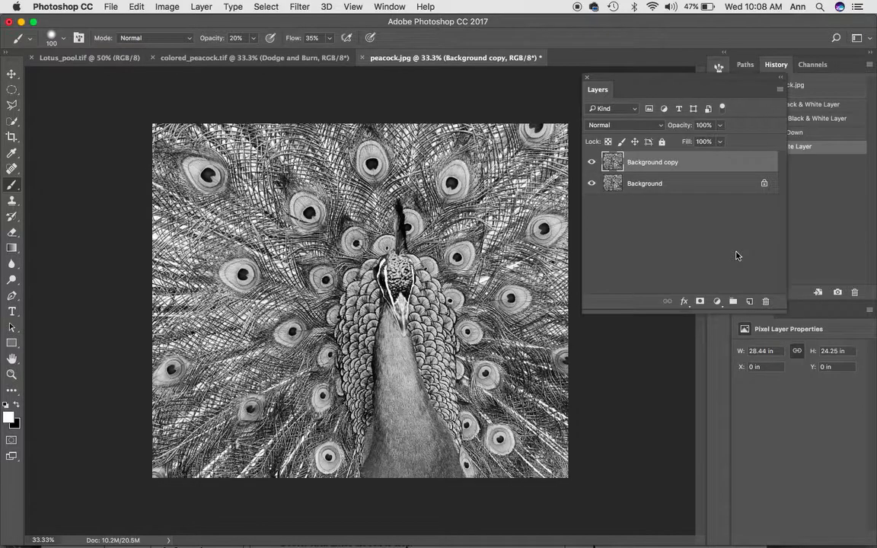
Rename the duplicate layer Scultping and set its blend mode to Multiply.
double_click(656, 162)
type("Sculpting")
key("Return")
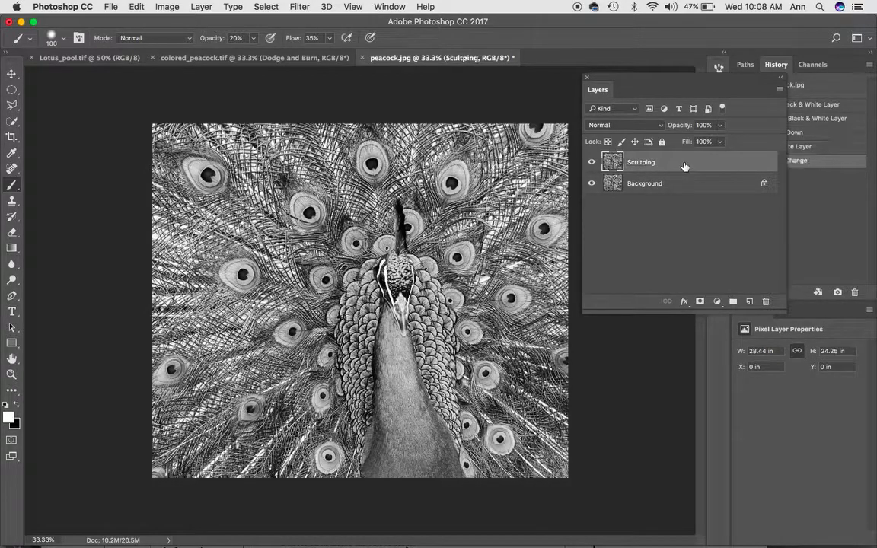
left_click(635, 129)
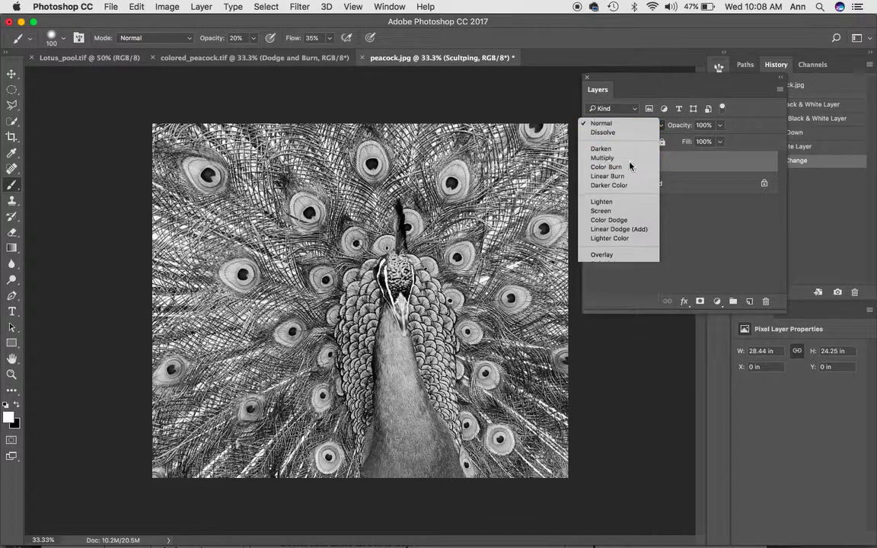
left_click(629, 158)
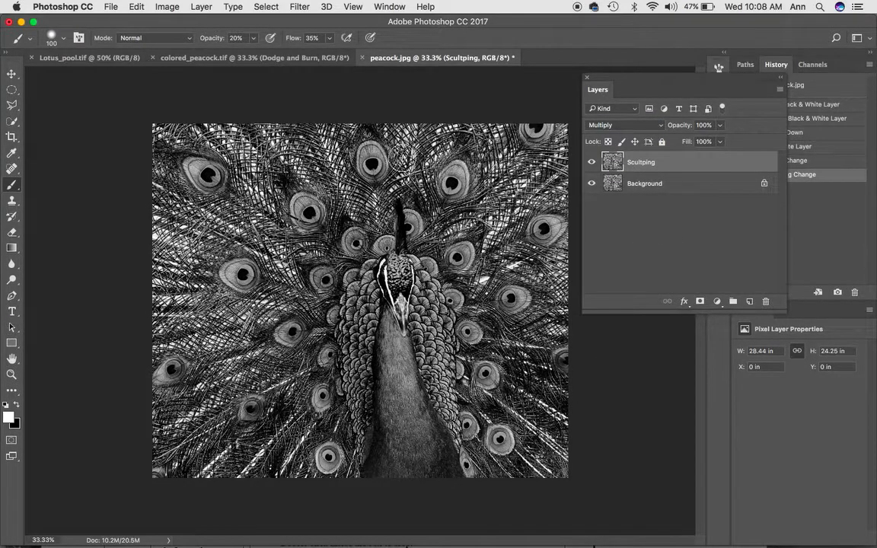
Apply a Gaussian Blur with a radius of 9.7 pixels to the Scultping layer.
left_click(300, 6)
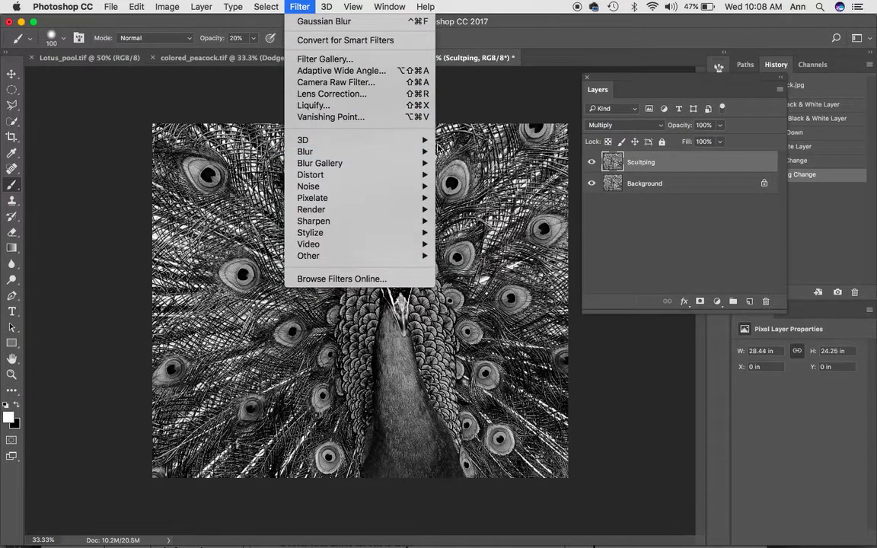
mouse_move(415, 152)
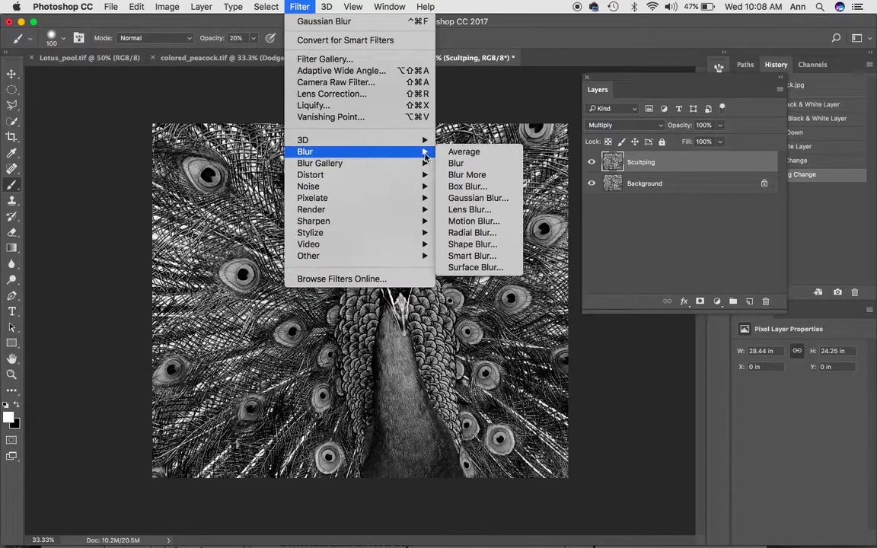
left_click(462, 200)
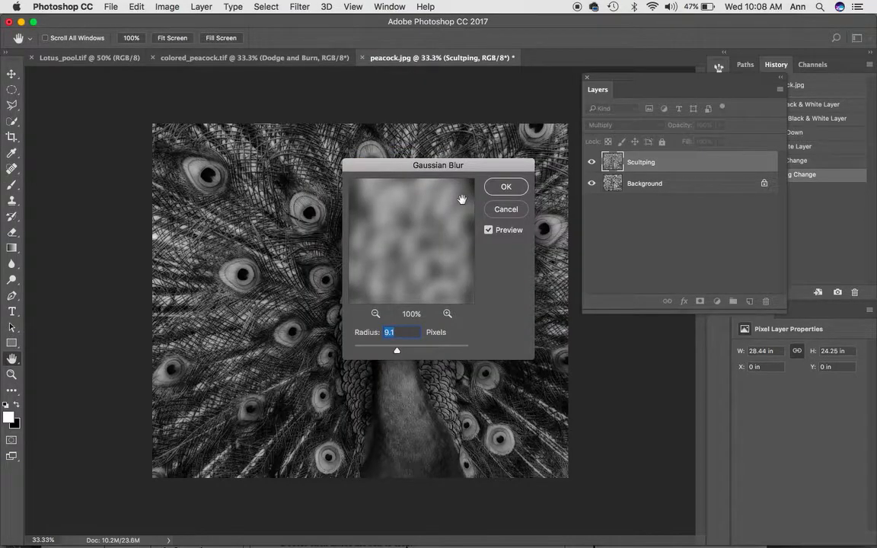
mouse_move(397, 352)
left_mouse_down()
mouse_move(425, 356)
mouse_move(402, 352)
left_mouse_up()
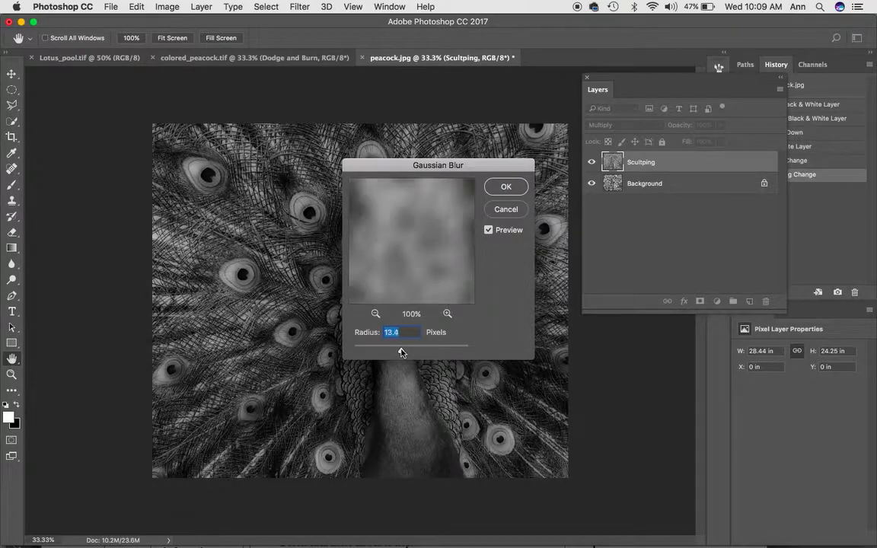
left_click_drag(402, 352, 399, 352)
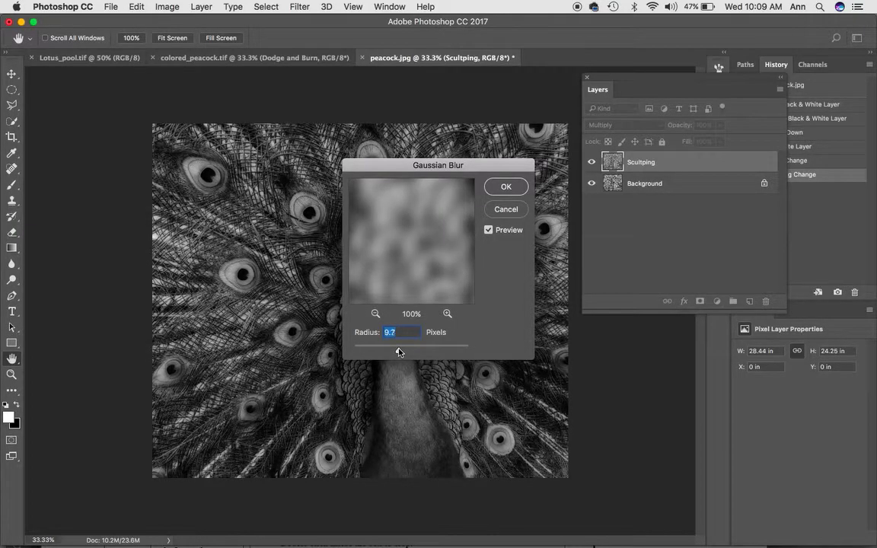
left_click(503, 187)
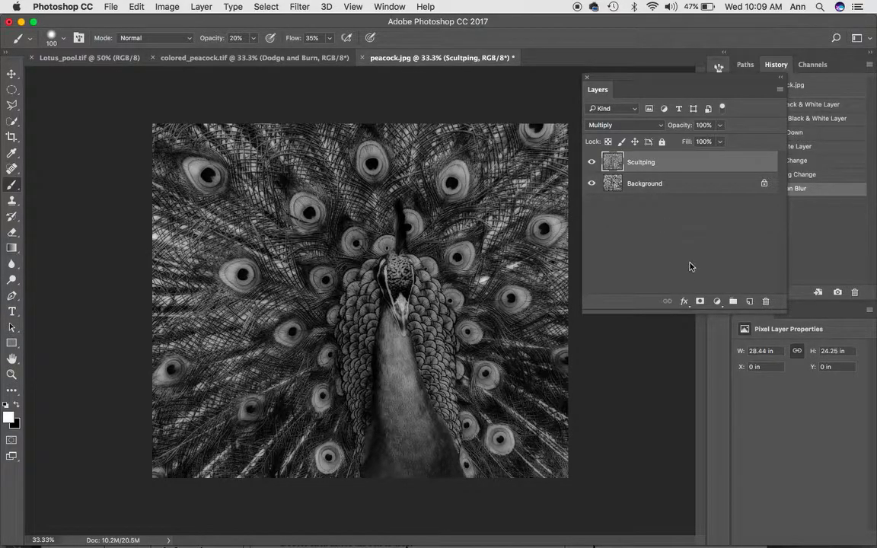
Add a layer mask to the Scultping layer and paint it softly in black over the neck, head and feather eyes.
left_click(700, 302)
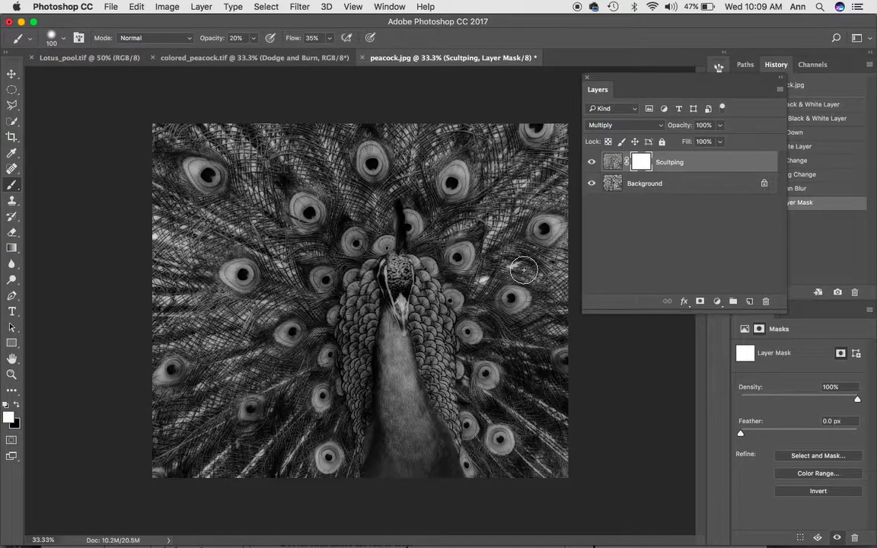
key("x")
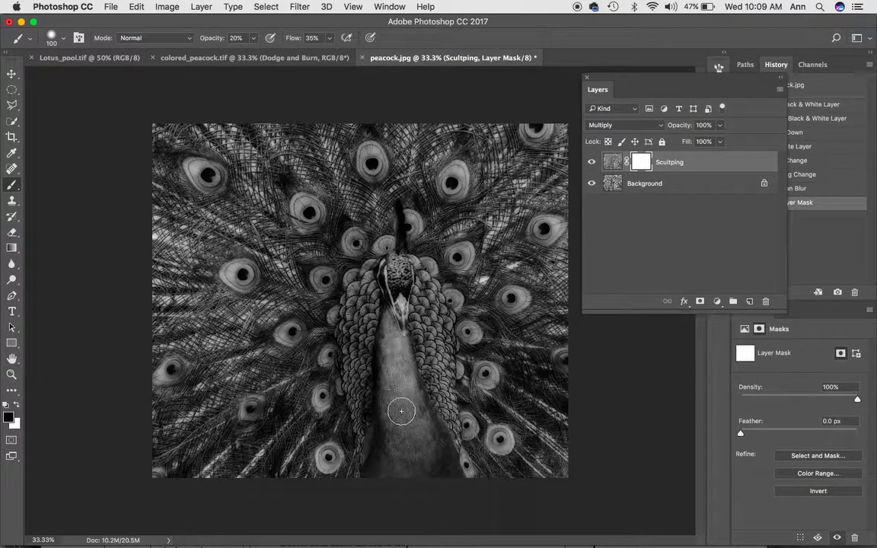
mouse_move(412, 442)
left_mouse_down()
mouse_move(417, 464)
mouse_move(420, 457)
left_mouse_up()
left_click_drag(479, 383, 480, 372)
left_click_drag(465, 336, 468, 335)
left_click_drag(463, 257, 460, 254)
mouse_move(452, 177)
left_mouse_down()
mouse_move(459, 165)
mouse_move(453, 178)
left_mouse_up()
left_click_drag(376, 164, 337, 143)
mouse_move(399, 222)
left_mouse_down()
mouse_move(397, 213)
mouse_move(404, 254)
left_mouse_up()
mouse_move(337, 272)
left_mouse_down()
mouse_move(323, 255)
mouse_move(336, 220)
mouse_move(271, 227)
left_mouse_up()
mouse_move(478, 331)
left_mouse_down()
mouse_move(518, 368)
mouse_move(554, 384)
mouse_move(515, 368)
mouse_move(550, 382)
left_mouse_up()
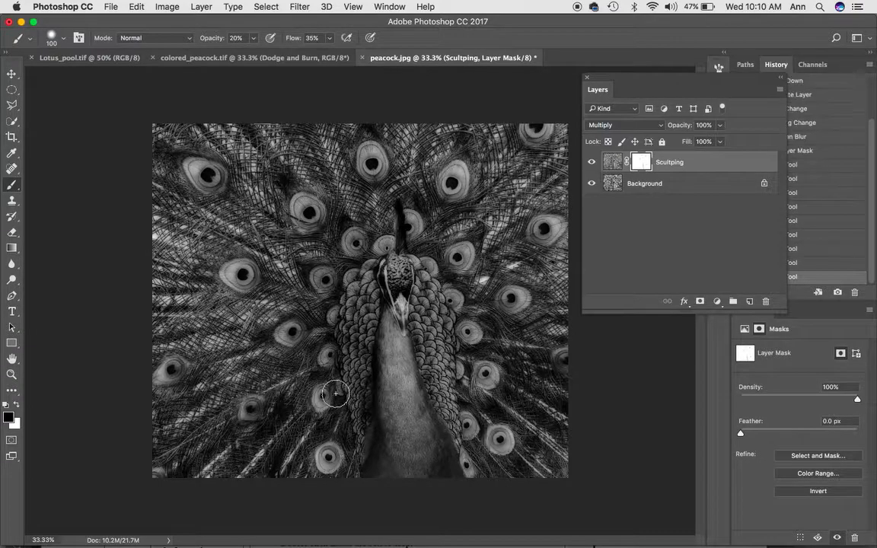
left_click_drag(271, 423, 280, 411)
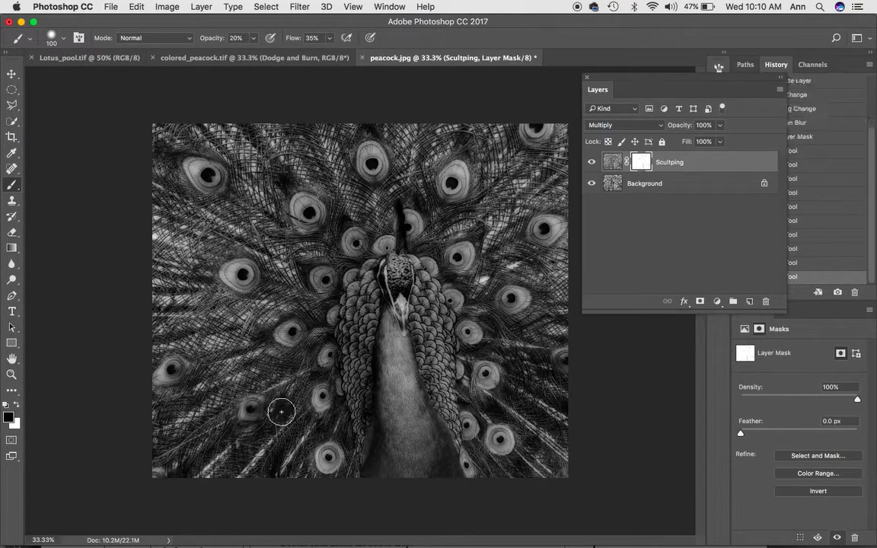
mouse_move(388, 385)
left_mouse_down()
mouse_move(393, 443)
mouse_move(382, 355)
mouse_move(379, 434)
mouse_move(364, 310)
mouse_move(367, 418)
mouse_move(365, 400)
mouse_move(383, 426)
left_mouse_up()
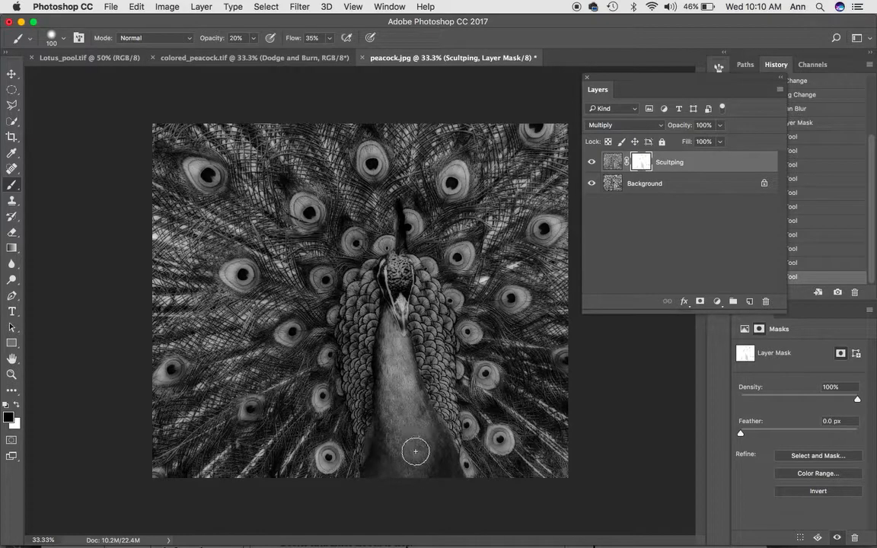
left_click_drag(394, 347, 393, 347)
mouse_move(394, 271)
left_mouse_down()
mouse_move(394, 280)
mouse_move(356, 242)
left_mouse_up()
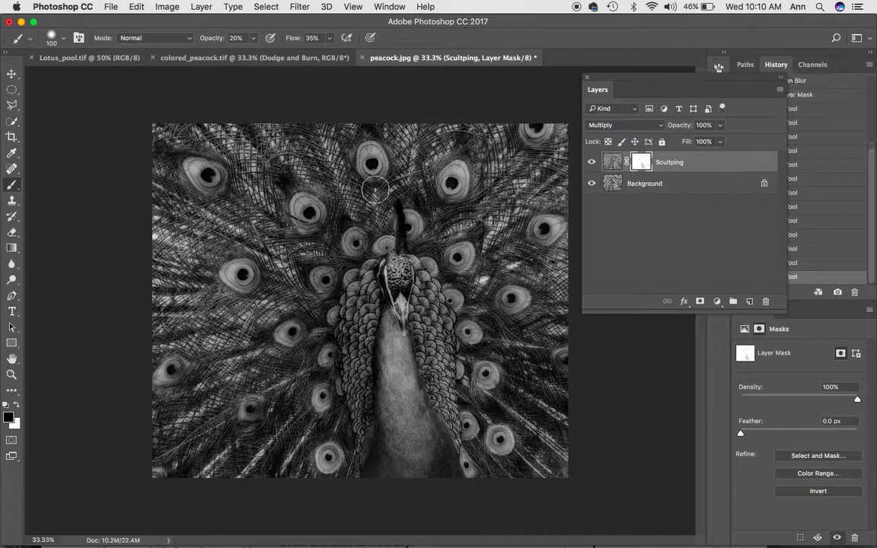
mouse_move(371, 166)
left_mouse_down()
mouse_move(372, 155)
mouse_move(369, 167)
left_mouse_up()
left_click_drag(206, 181, 182, 163)
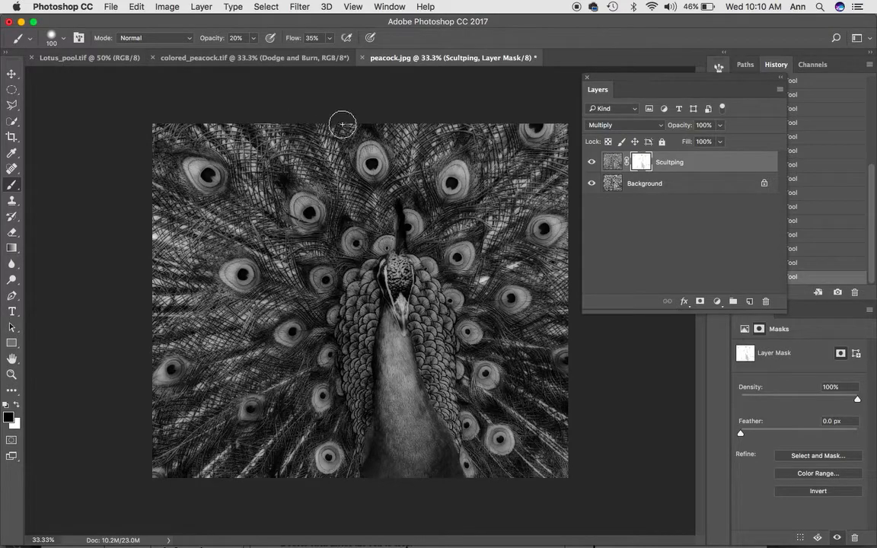
left_click_drag(359, 129, 364, 129)
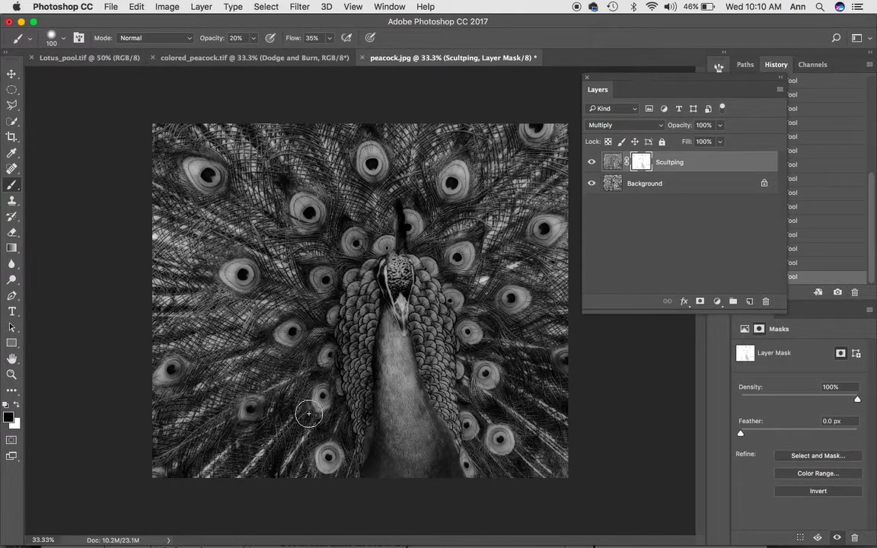
mouse_move(529, 382)
left_mouse_down()
mouse_move(555, 405)
mouse_move(526, 385)
left_mouse_up()
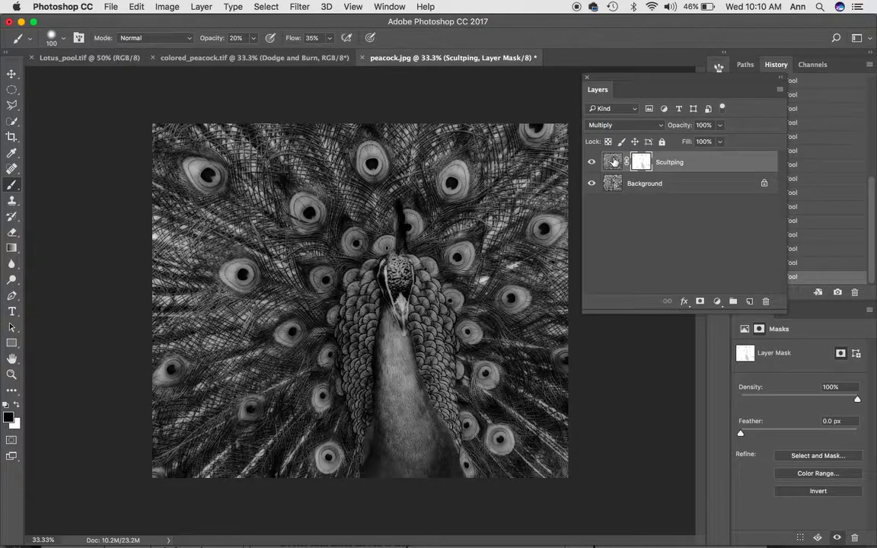
Add a Levels adjustment layer clipped to the Scultping layer and set its midtones to 1.43.
left_click(614, 161)
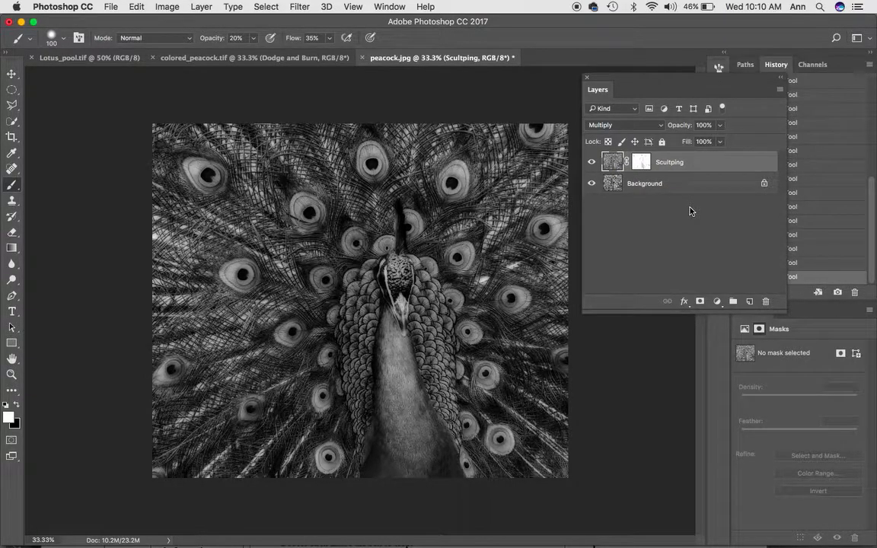
left_click(718, 301)
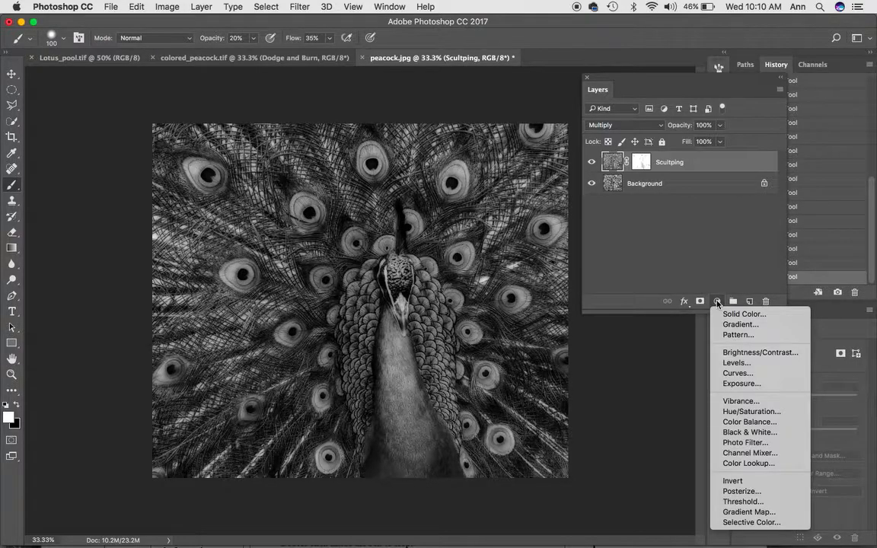
left_click(727, 364)
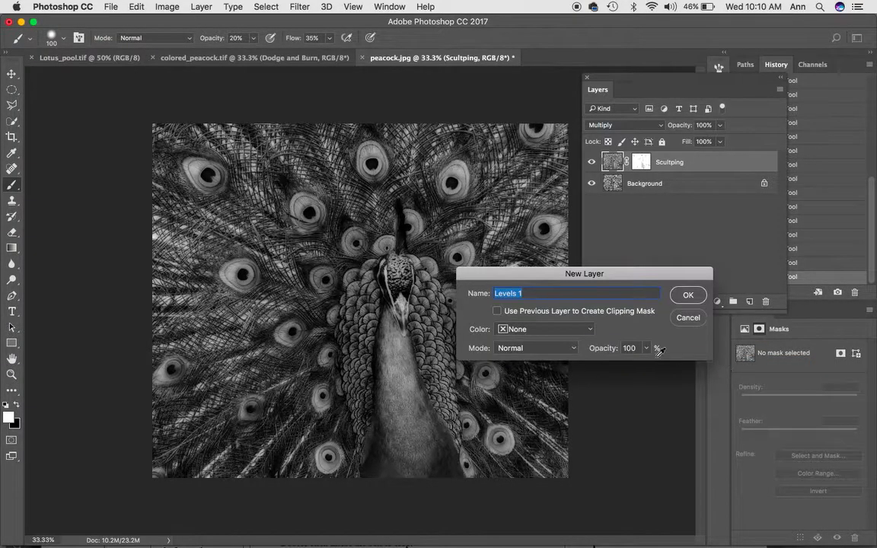
left_click(497, 313)
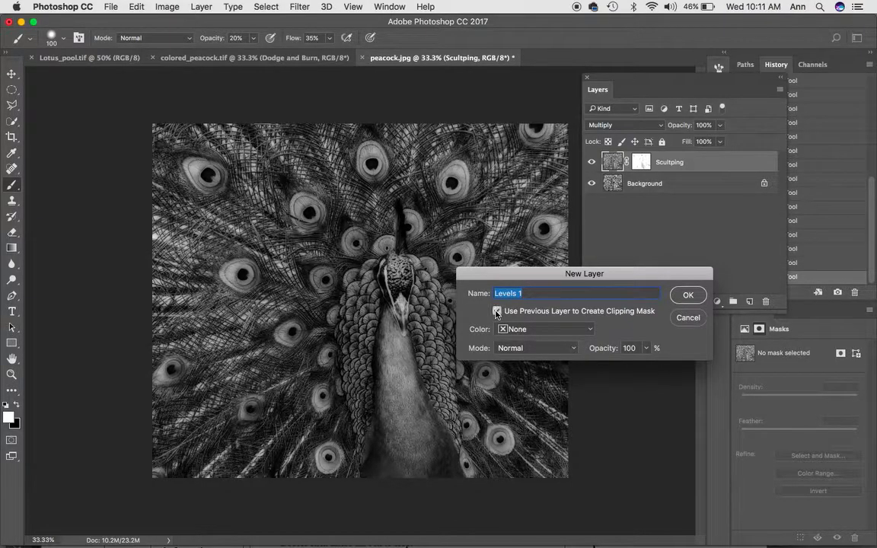
left_click(688, 296)
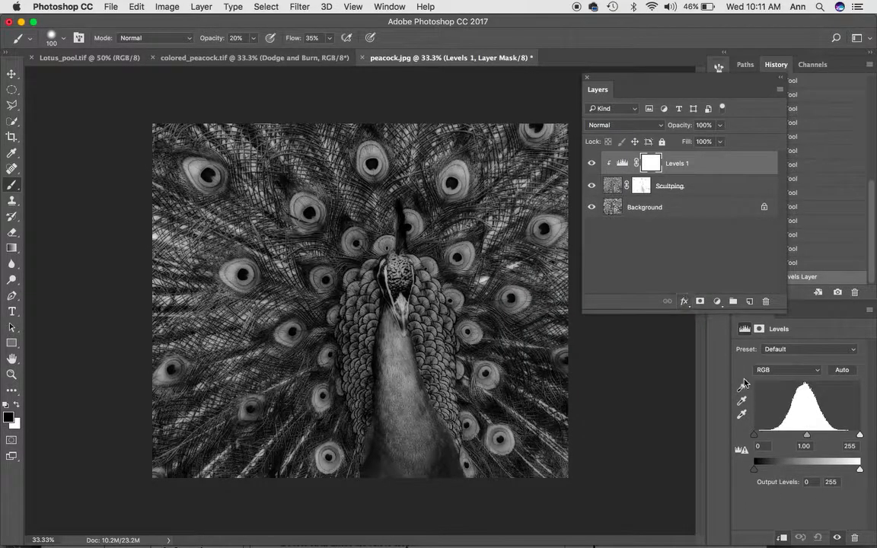
left_click_drag(806, 435, 793, 436)
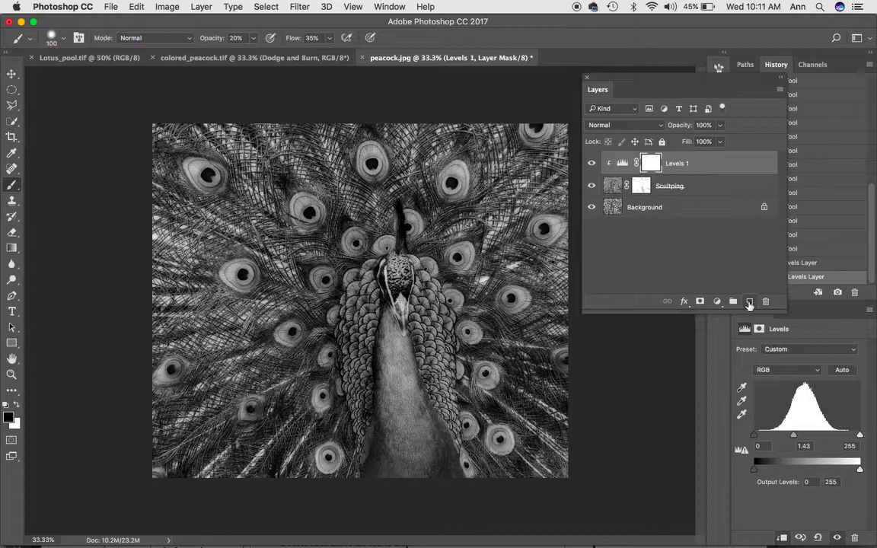
Create a layer named Dodge Burn in Soft Light mode, filled with the neutral 50% gray.
left_click(749, 303, "alt")
type("Dodge Burn")
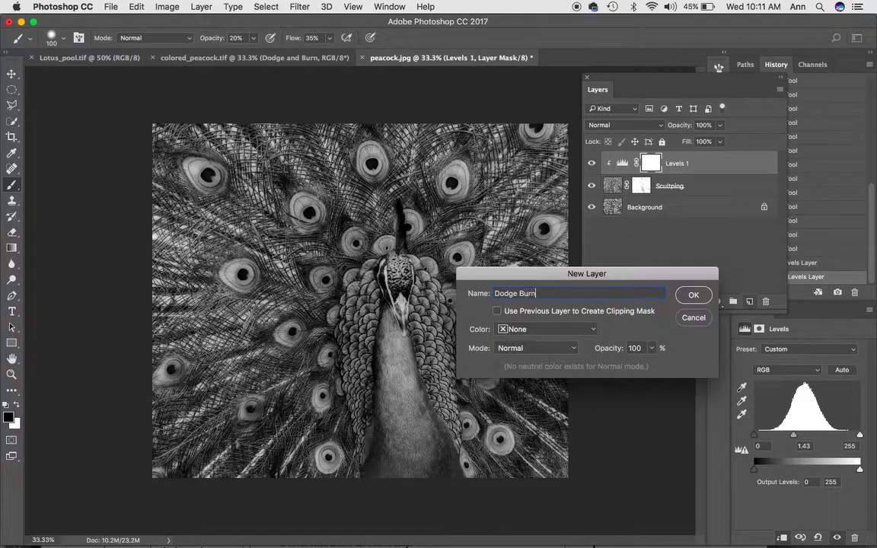
left_click(567, 349)
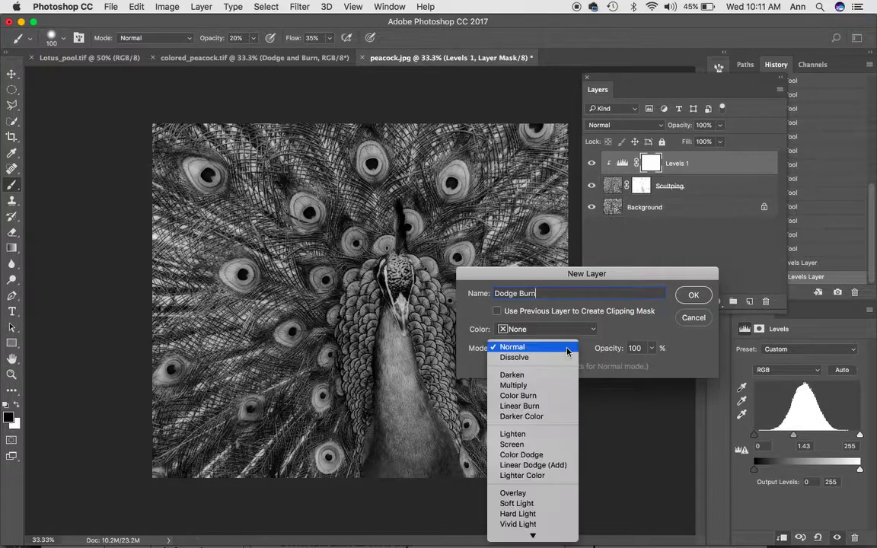
left_click(530, 504)
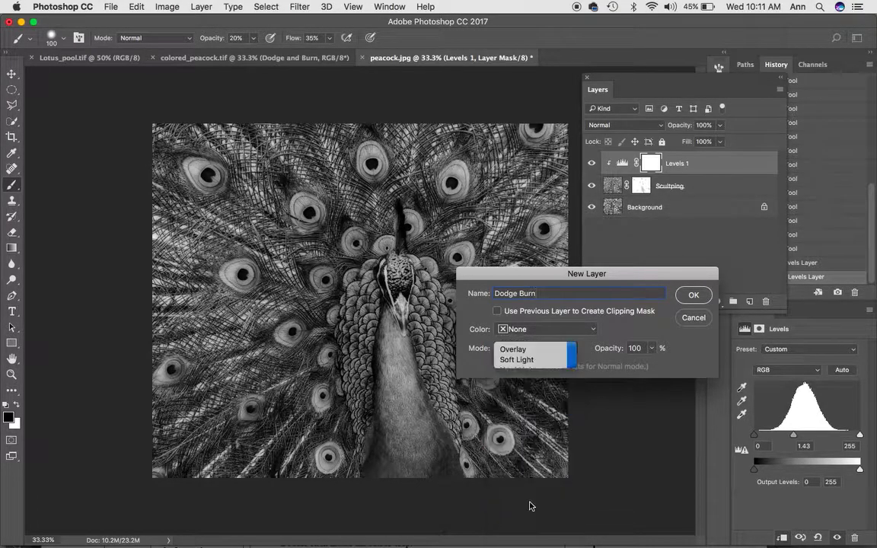
left_click(498, 367)
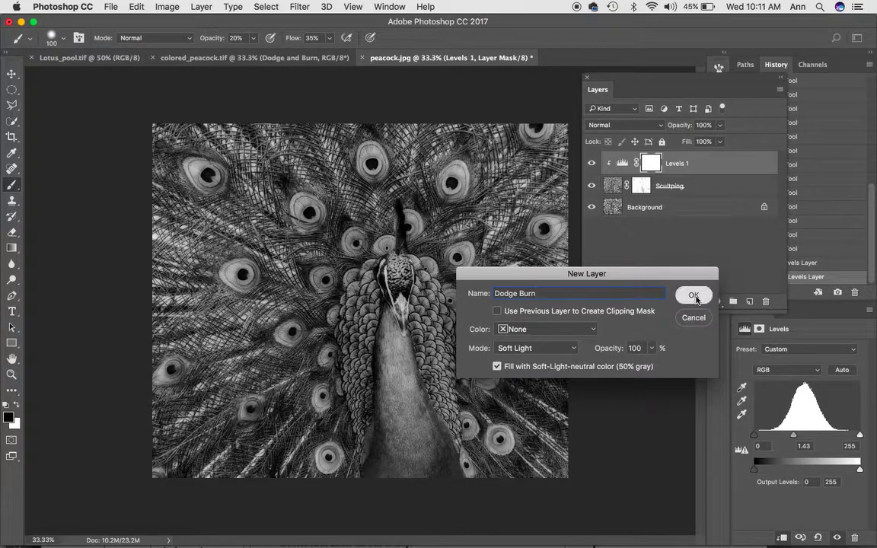
left_click(694, 296)
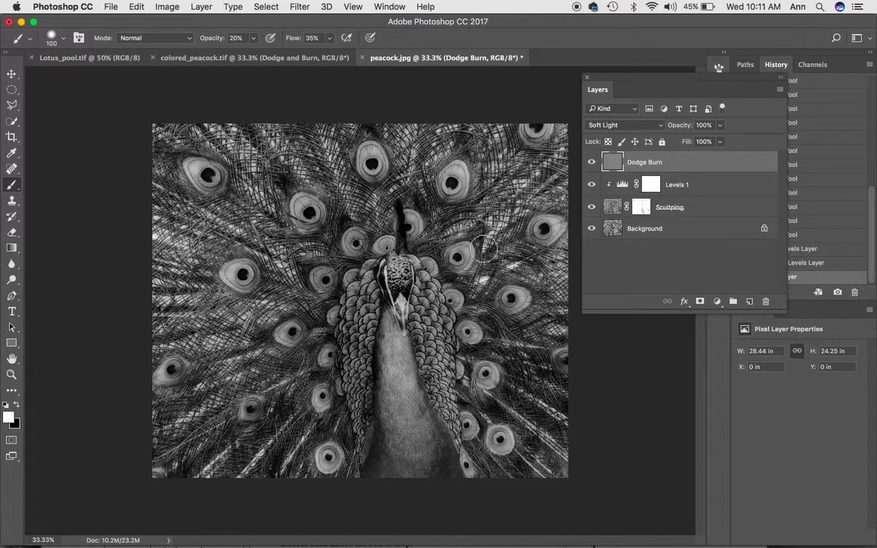
Darken the outer tail feathers on the Dodge Burn layer by painting softly in black with a 400 px brush at 20% opacity.
key("bracketright")
key("bracketright")
key("bracketright")
key("bracketright")
key("bracketright")
key("bracketright")
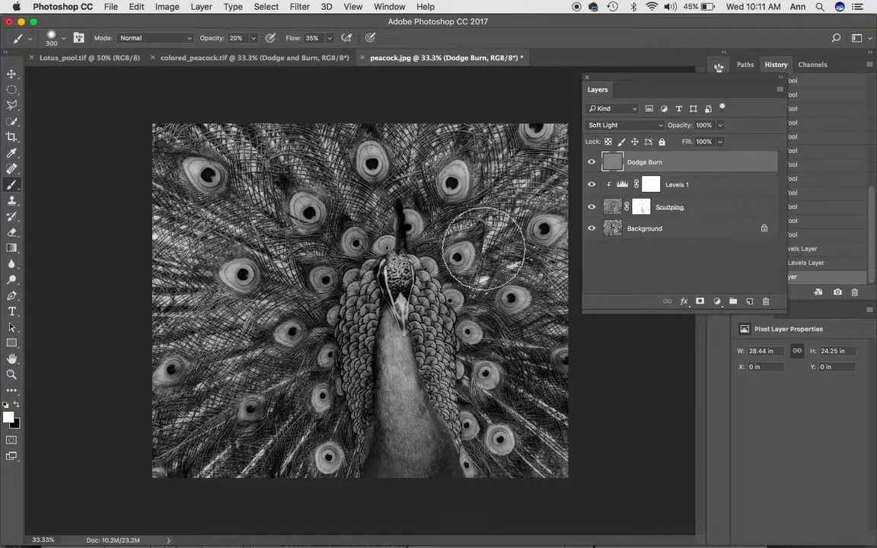
key("x")
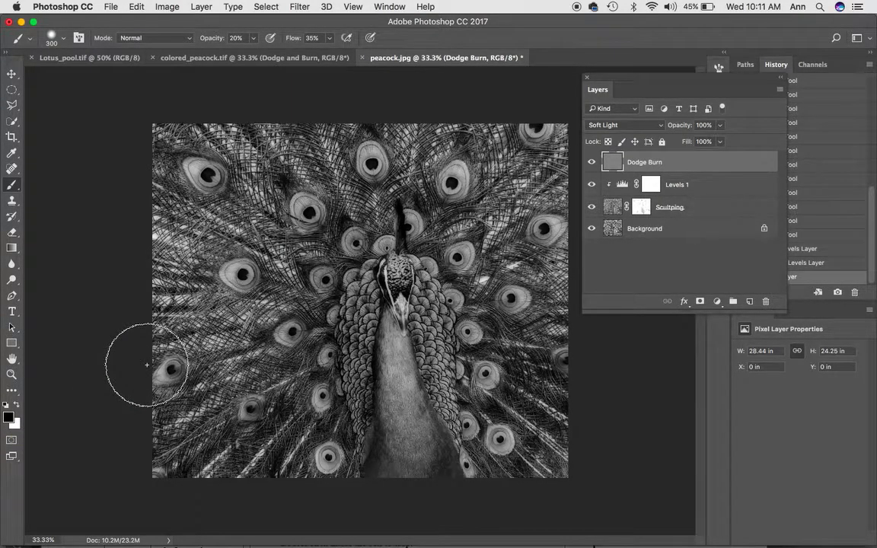
key("bracketright")
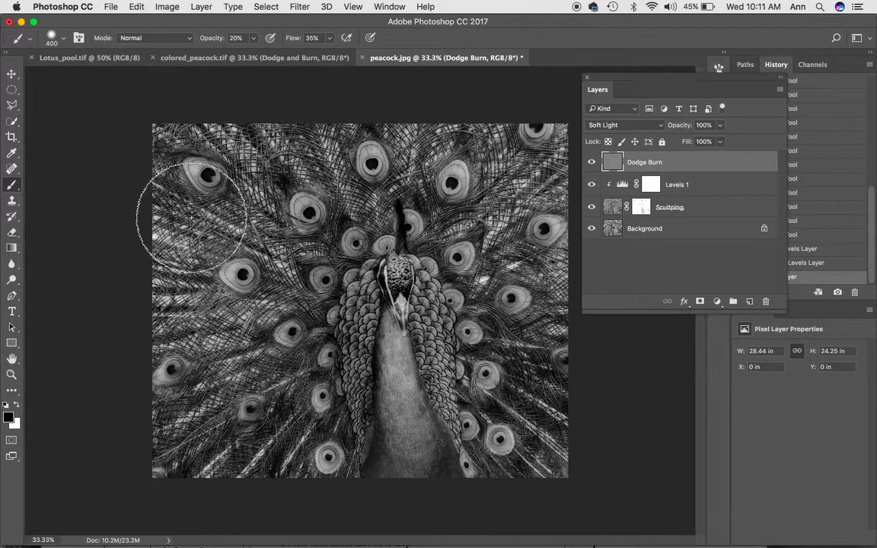
mouse_move(187, 265)
left_mouse_down()
mouse_move(176, 298)
mouse_move(184, 313)
mouse_move(158, 264)
mouse_move(169, 389)
mouse_move(264, 239)
mouse_move(242, 220)
left_mouse_up()
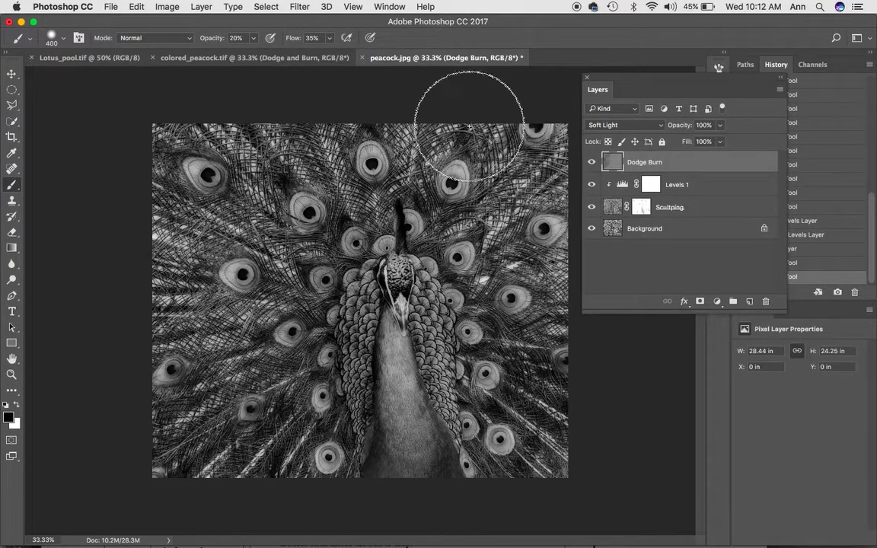
mouse_move(507, 239)
left_mouse_down()
mouse_move(501, 254)
mouse_move(536, 296)
left_mouse_up()
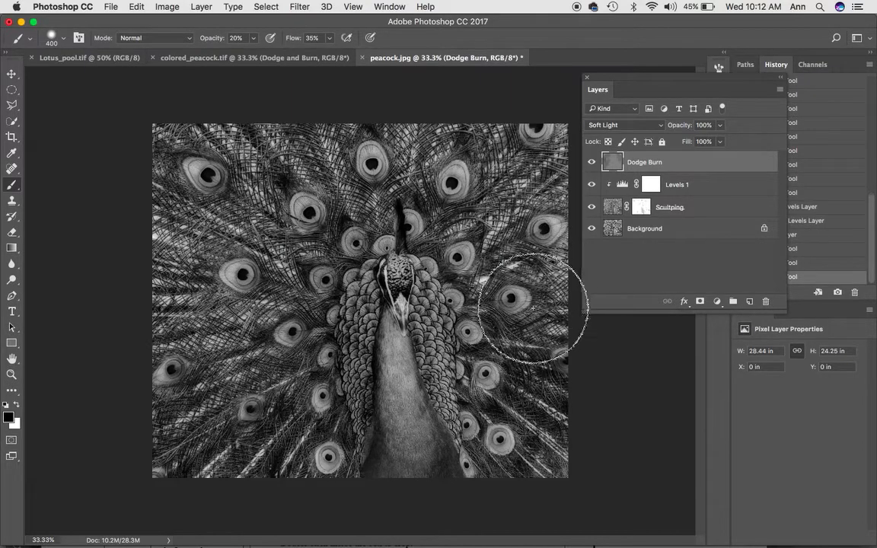
mouse_move(538, 415)
left_mouse_down()
mouse_move(538, 456)
mouse_move(554, 437)
left_mouse_up()
Burn in the peacock's neck and body on the Dodge Burn layer with a 100 px black brush.
key("bracketleft")
key("bracketleft")
key("bracketleft")
key("bracketleft")
key("bracketleft")
key("bracketleft")
key("bracketleft")
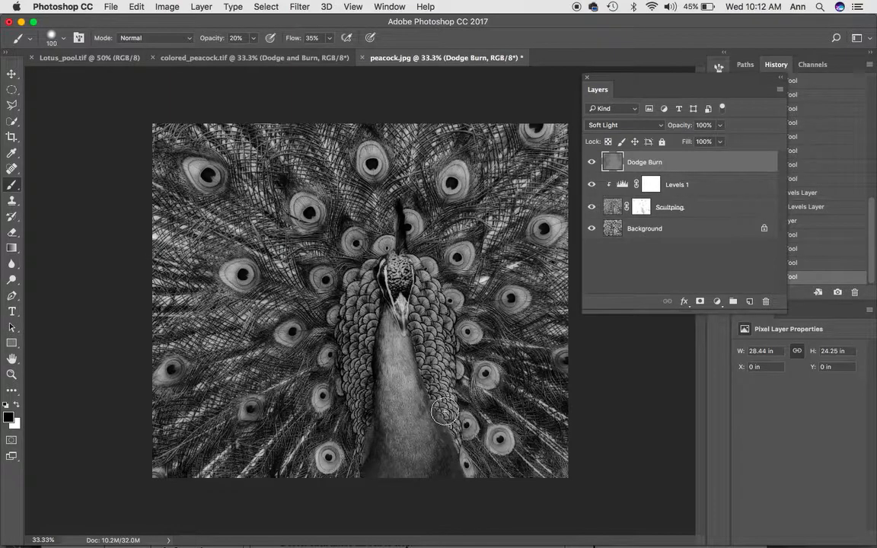
mouse_move(446, 416)
left_mouse_down()
mouse_move(417, 336)
mouse_move(354, 326)
mouse_move(372, 315)
mouse_move(365, 401)
mouse_move(378, 477)
mouse_move(397, 483)
mouse_move(445, 460)
mouse_move(444, 472)
mouse_move(382, 324)
mouse_move(383, 339)
mouse_move(383, 314)
mouse_move(403, 343)
mouse_move(385, 322)
mouse_move(387, 333)
mouse_move(398, 337)
mouse_move(376, 314)
mouse_move(391, 331)
mouse_move(378, 304)
mouse_move(388, 319)
mouse_move(382, 308)
mouse_move(372, 378)
mouse_move(410, 378)
mouse_move(405, 420)
mouse_move(403, 395)
left_mouse_up()
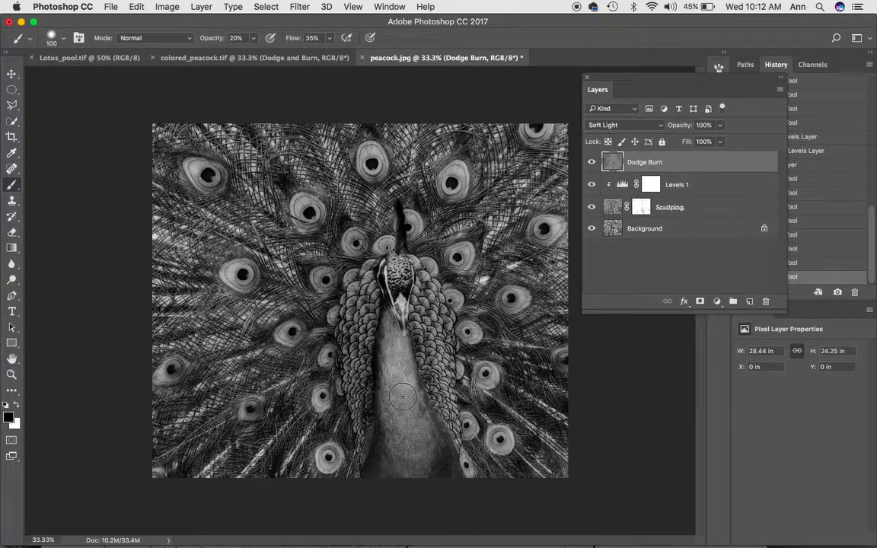
Add a Solid Color fill layer in dark red #871a1a above Dodge Burn and set its blend mode to Soft Light.
left_click(717, 302)
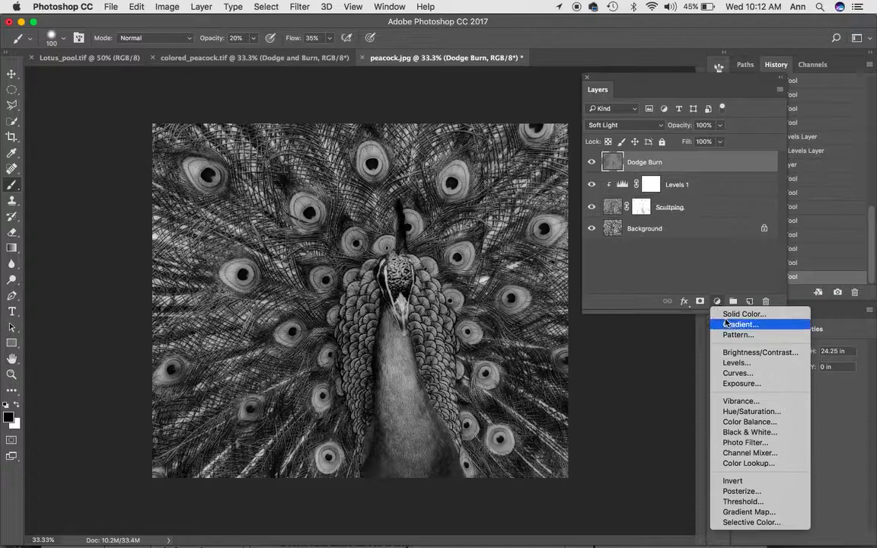
left_click(725, 315)
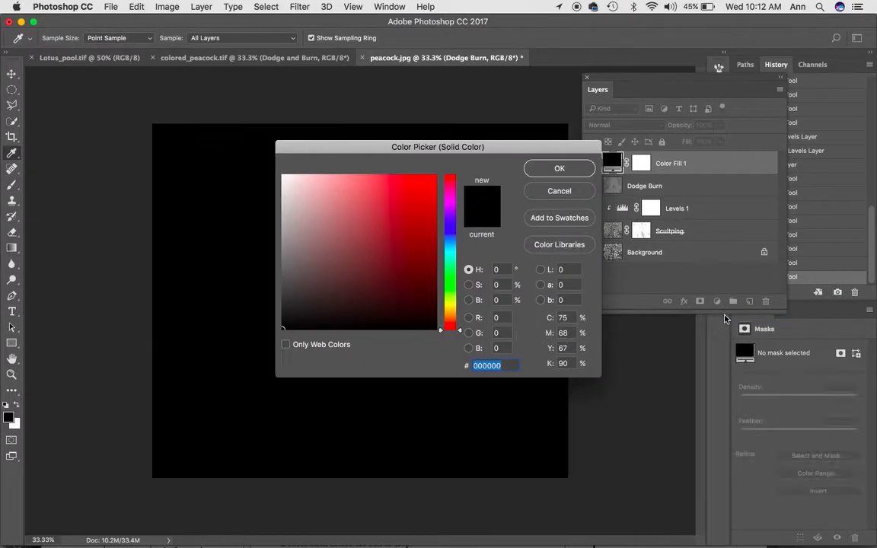
left_click(406, 247)
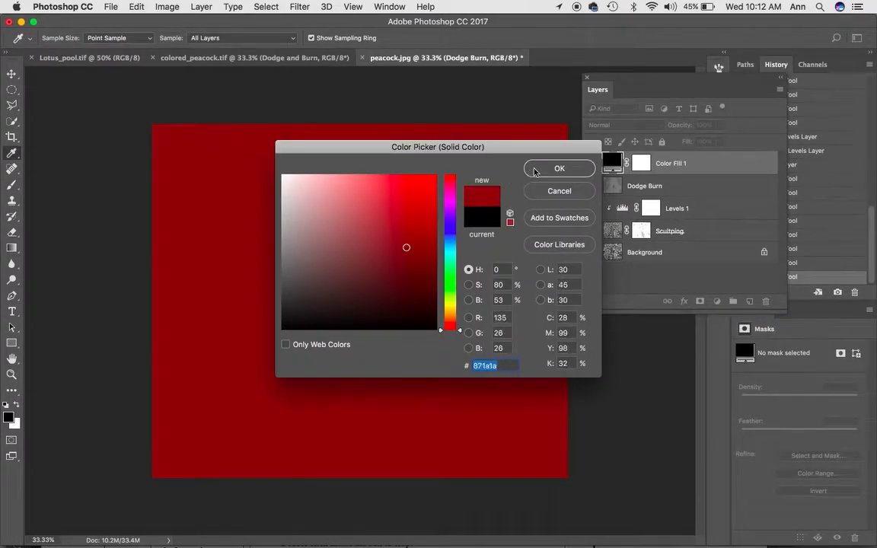
left_click(554, 169)
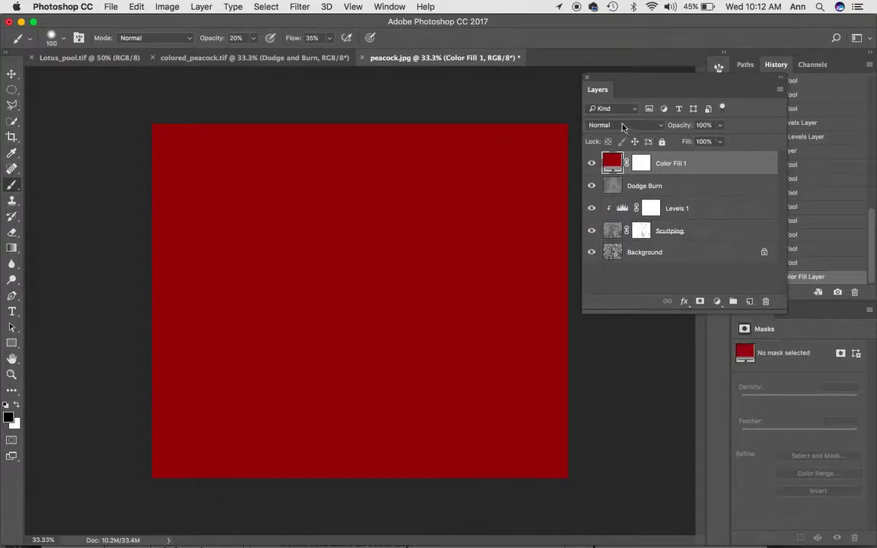
left_click(623, 126)
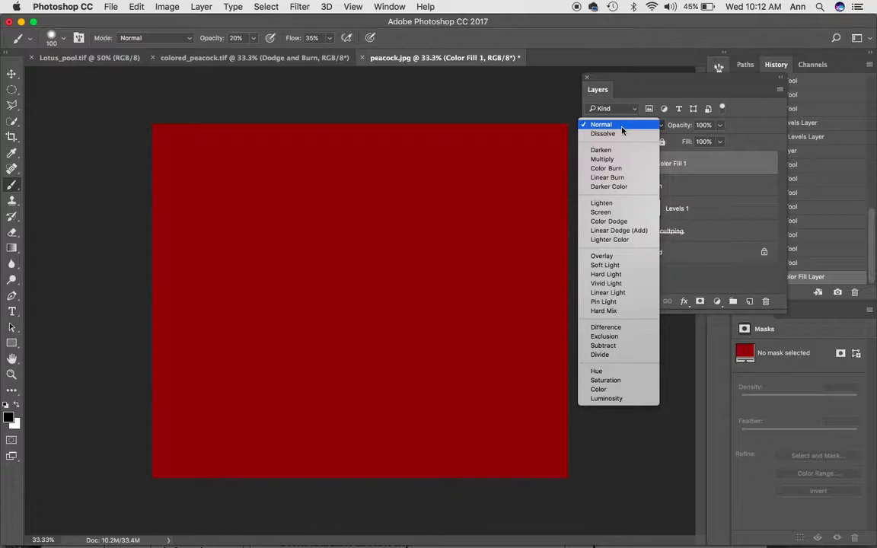
left_click(603, 265)
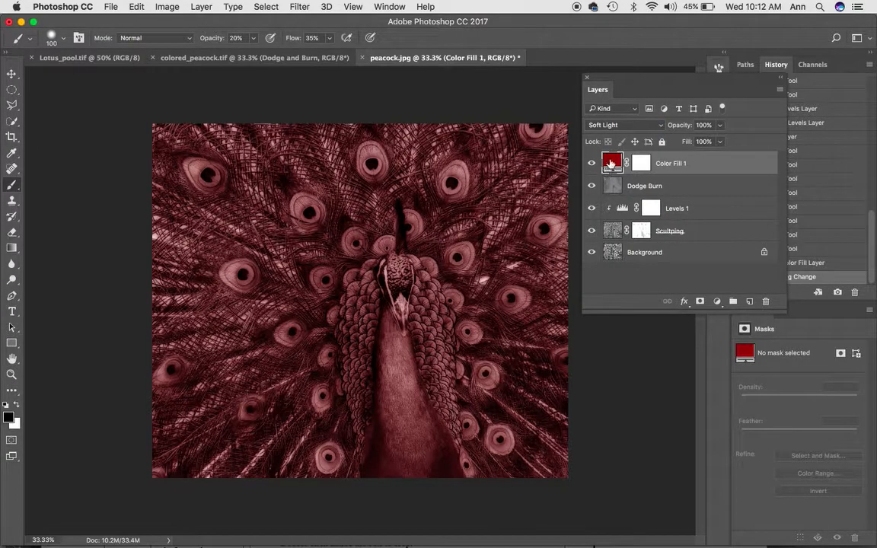
Try darker red and blue shades for the fill layer, and settle on purple #7c4cbd.
double_click(611, 163)
left_click_drag(566, 152, 841, 189)
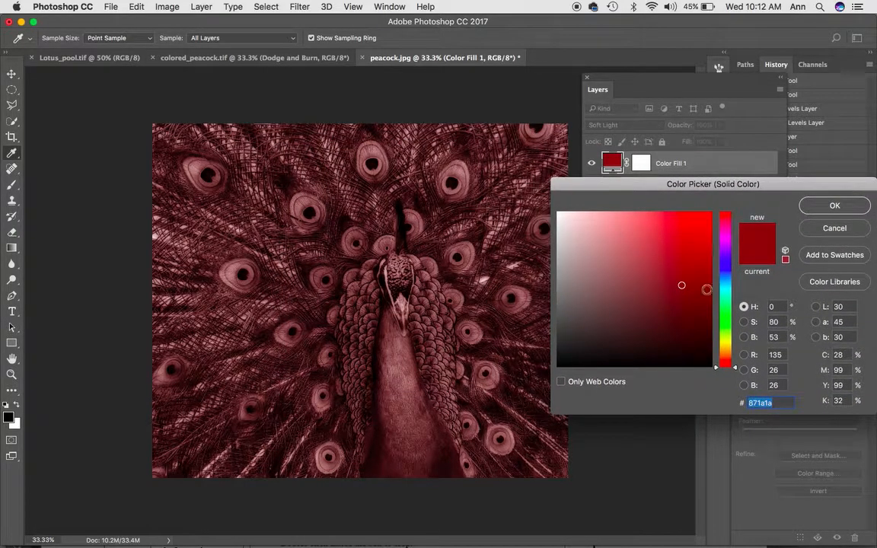
left_click(690, 306)
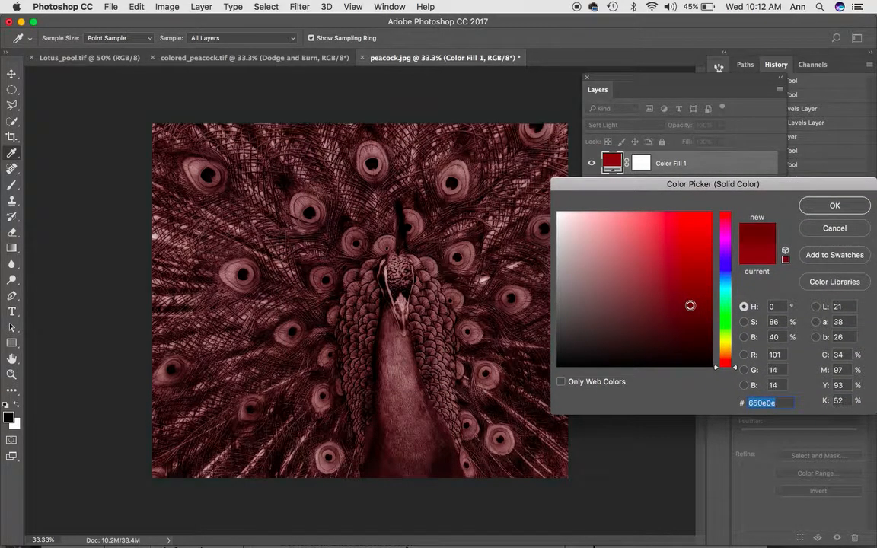
left_click(724, 280)
left_click(673, 272)
left_click(646, 276)
left_click(650, 252)
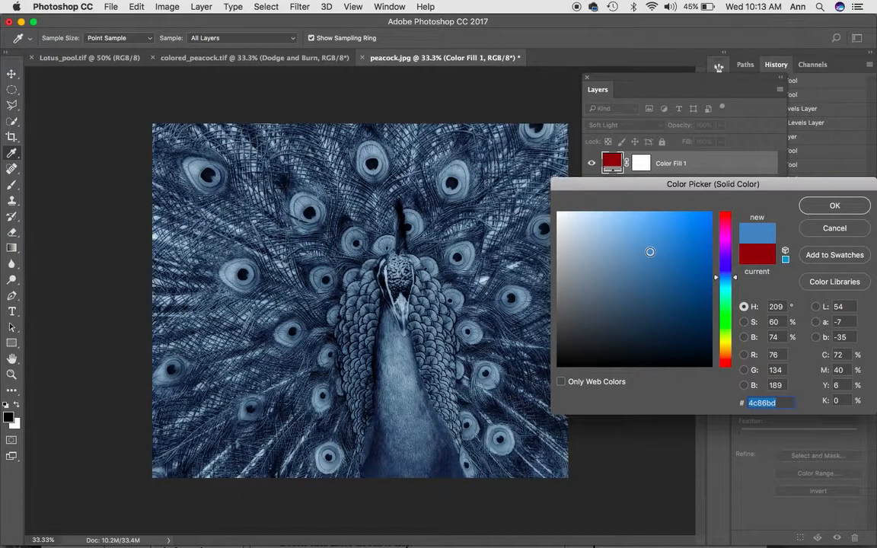
left_click(725, 254)
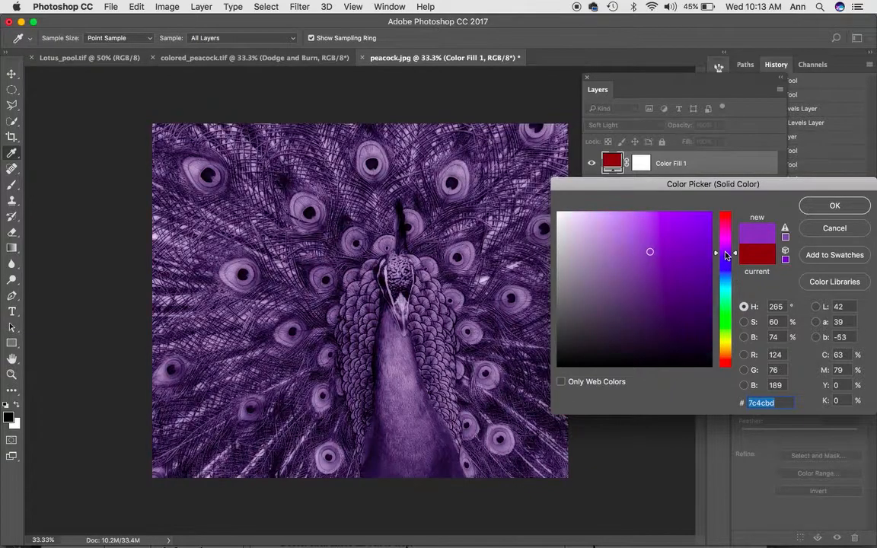
left_click(814, 210)
Try out the opacity of the purple fill layer and return it to 100%.
left_click(641, 162)
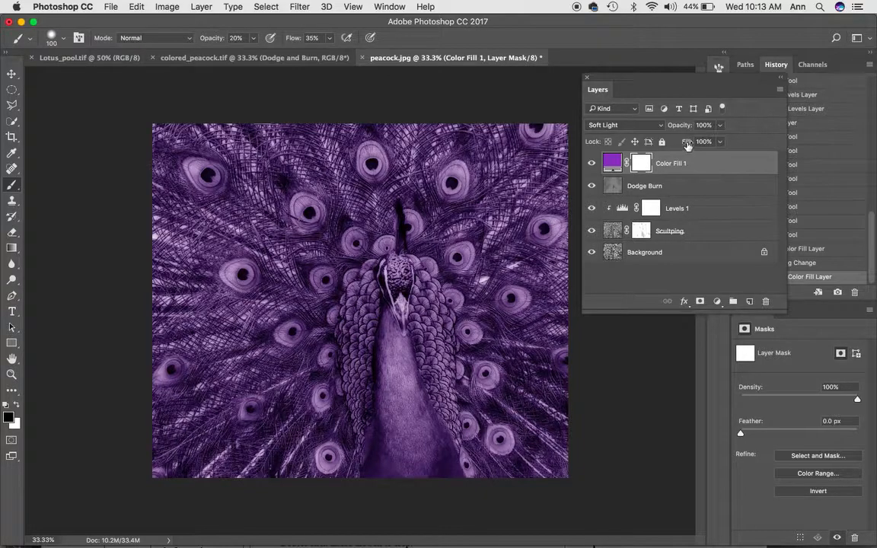
left_click(721, 128)
left_click_drag(719, 143, 738, 144)
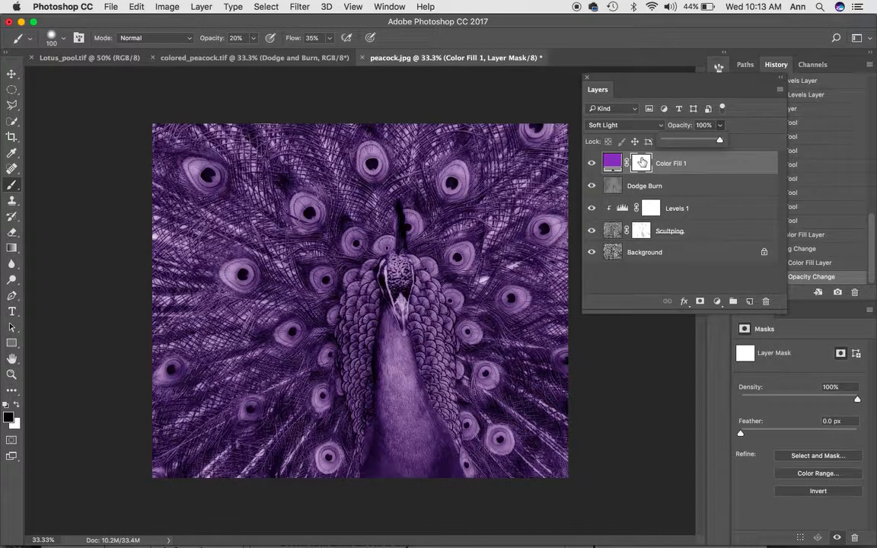
Fill the purple fill layer's mask with black at 100% opacity in Normal mode.
left_click(642, 162)
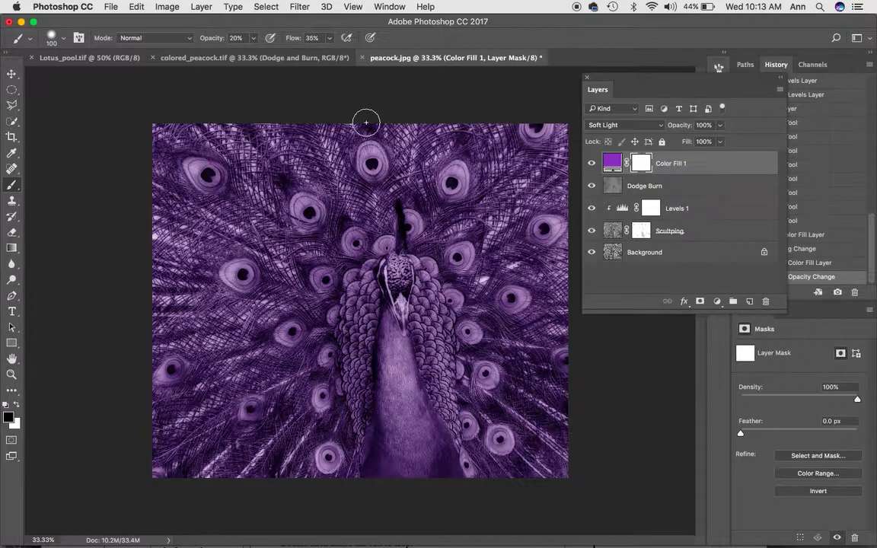
left_click(135, 6)
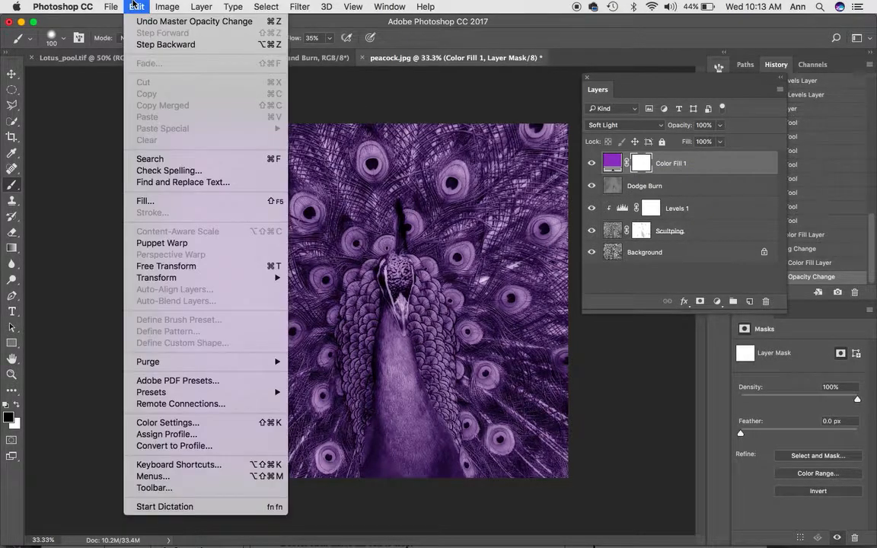
left_click(145, 201)
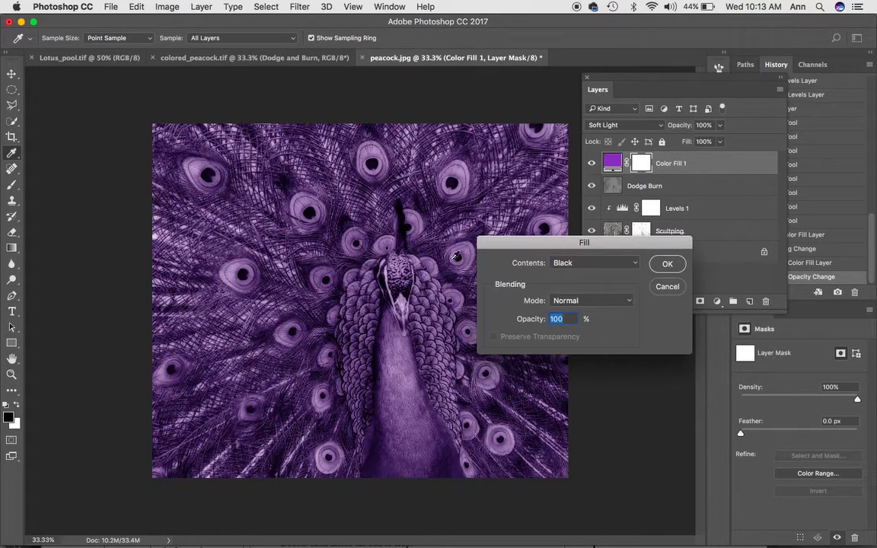
left_click(666, 264)
Paint white at 70% opacity on the purple fill layer's mask over five feather eyes above and to the right of the peacock's head.
key("b")
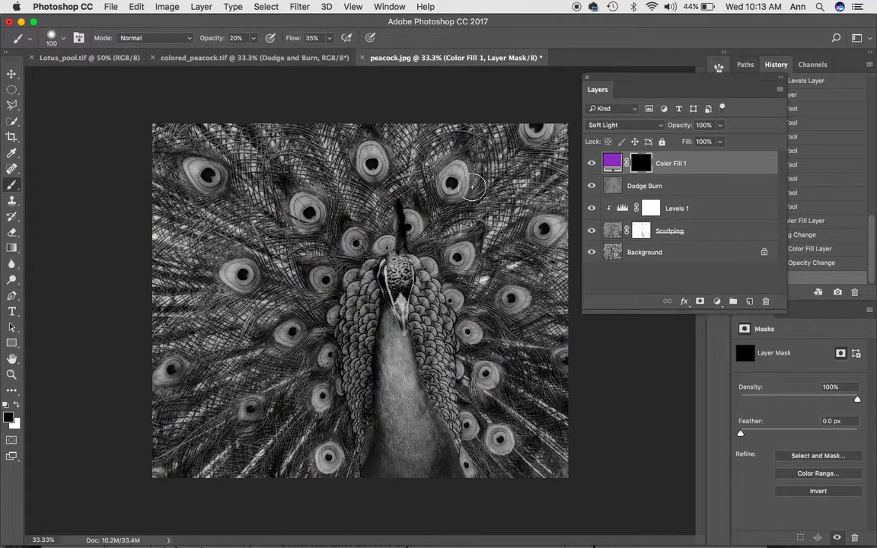
key("x")
left_click_drag(458, 181, 452, 178)
left_click_drag(372, 163, 374, 168)
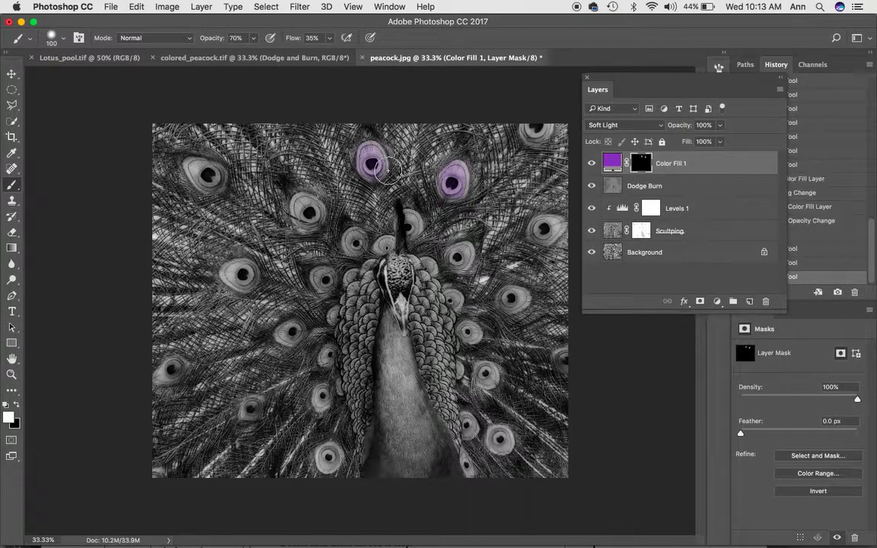
mouse_move(546, 225)
left_mouse_down()
mouse_move(539, 231)
mouse_move(558, 226)
mouse_move(548, 232)
left_mouse_up()
mouse_move(464, 255)
left_mouse_down()
mouse_move(456, 263)
mouse_move(461, 257)
left_mouse_up()
left_click_drag(508, 296, 514, 296)
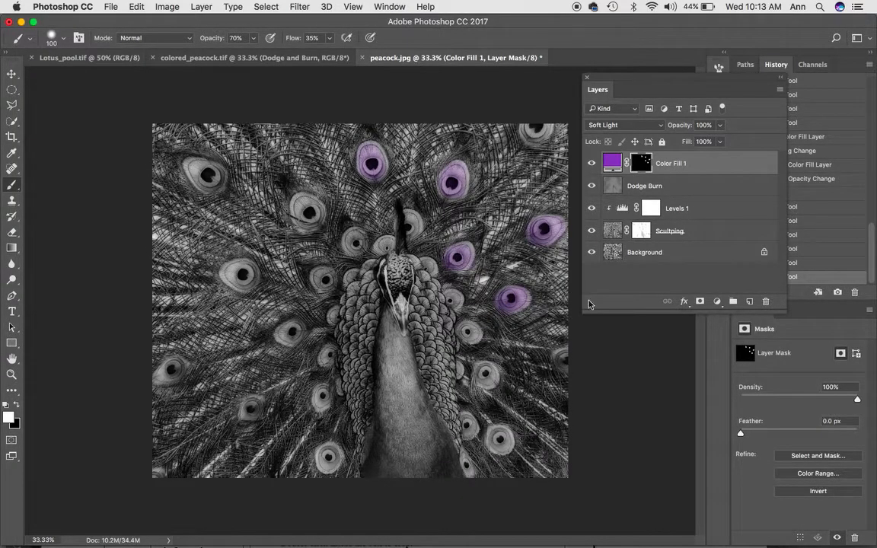
Add a second Solid Color fill layer in bright red and set its blend mode to Soft Light.
left_click(718, 303)
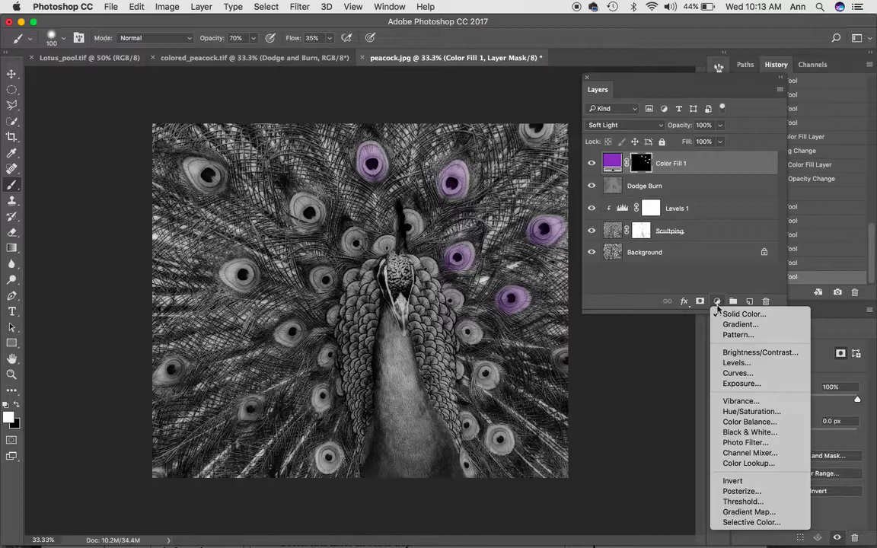
left_click(723, 313)
left_click(683, 258)
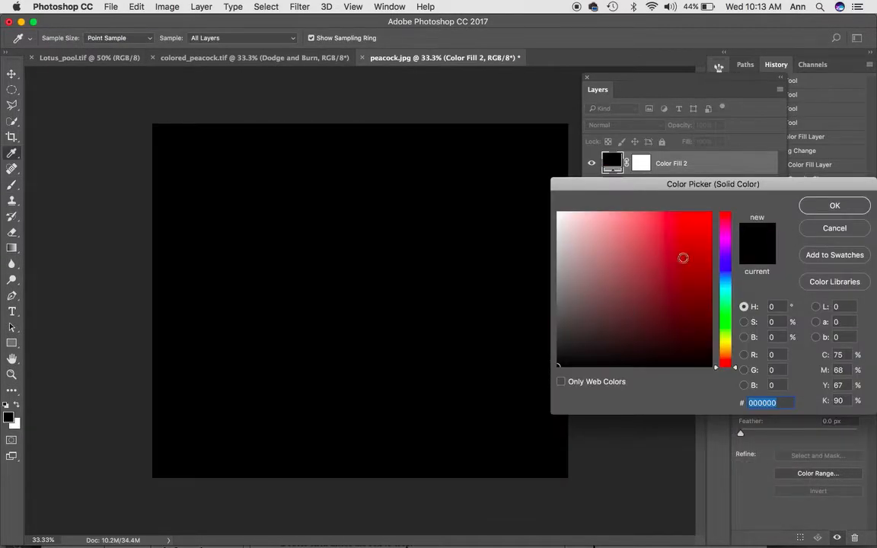
left_click(814, 207)
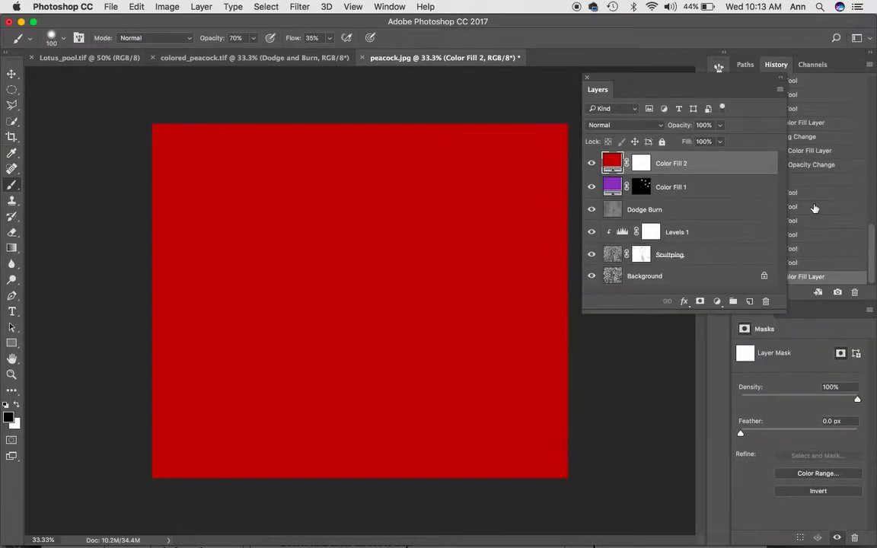
left_click(624, 125)
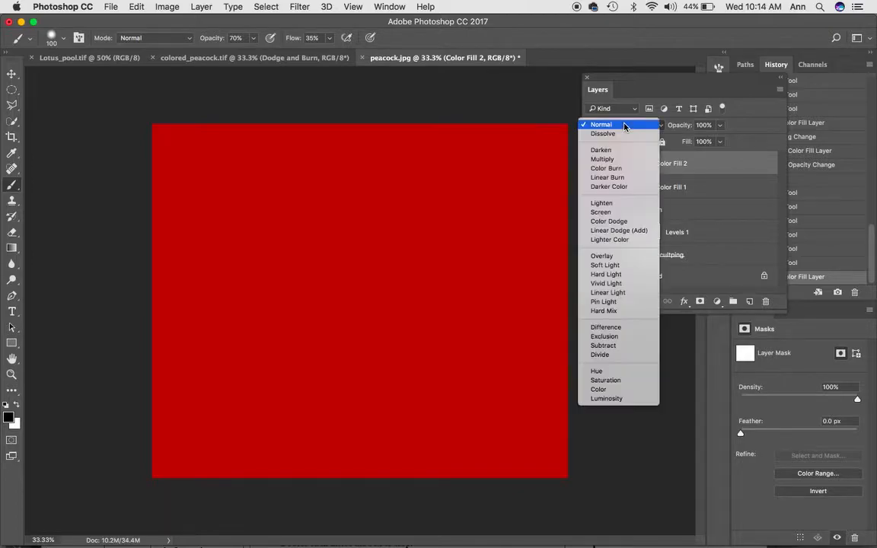
left_click(620, 267)
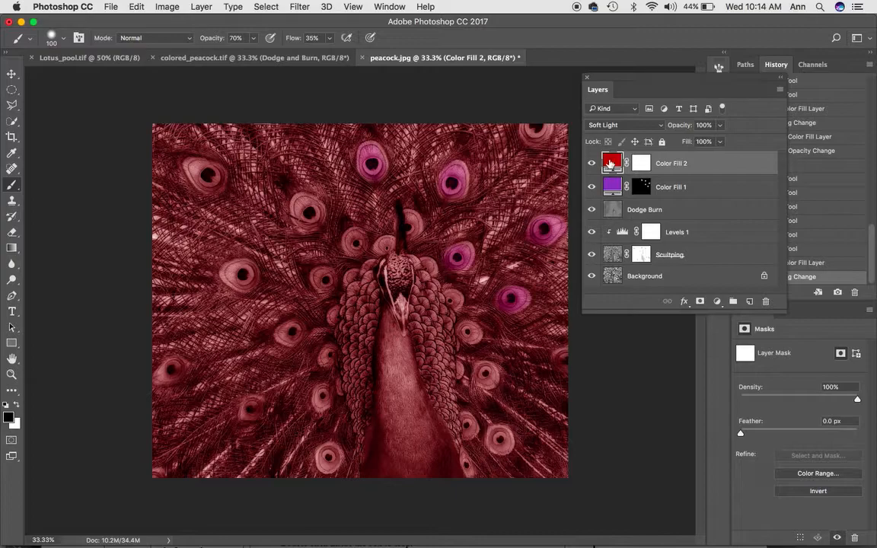
Change the red fill layer's color to blue, hex 2247b3.
double_click(610, 164)
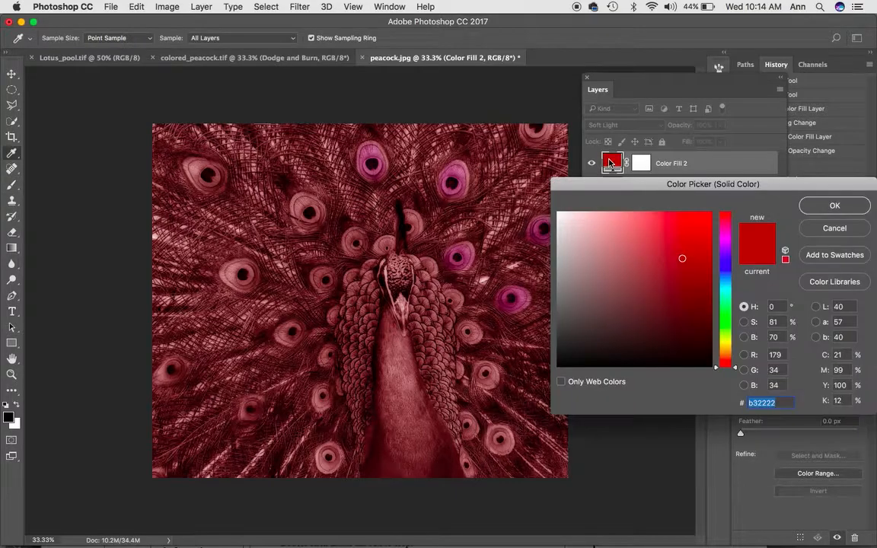
left_click(727, 272)
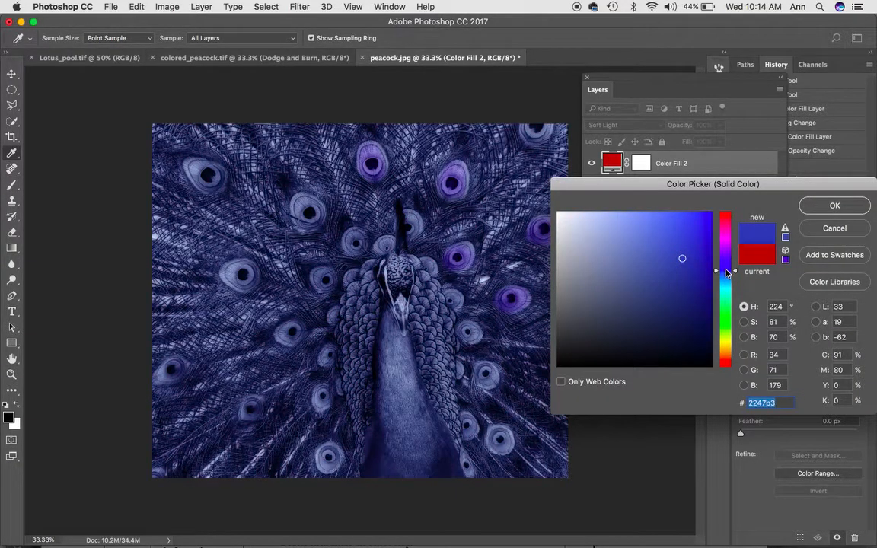
left_click(834, 206)
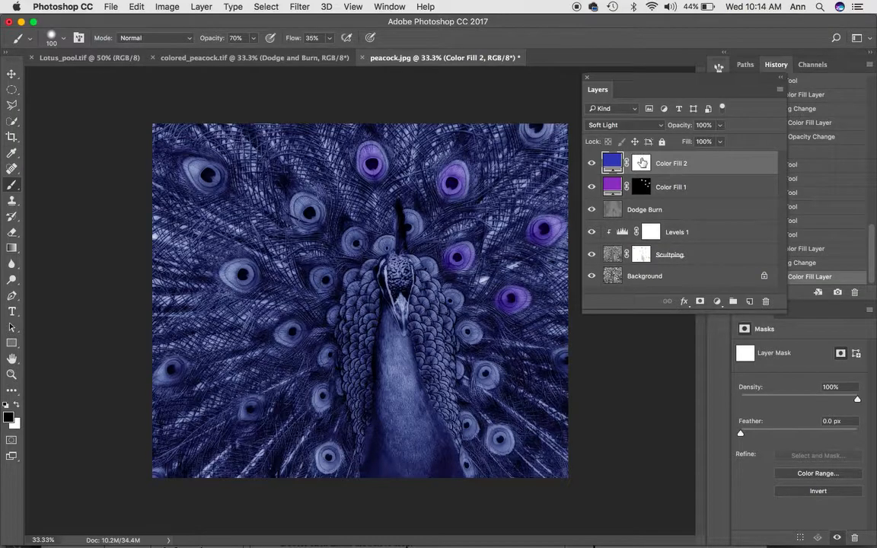
Fill the blue layer's mask with black at 100% opacity, Normal mode, and paint white at 70% over the scaly feathers right of the neck.
left_click(642, 162)
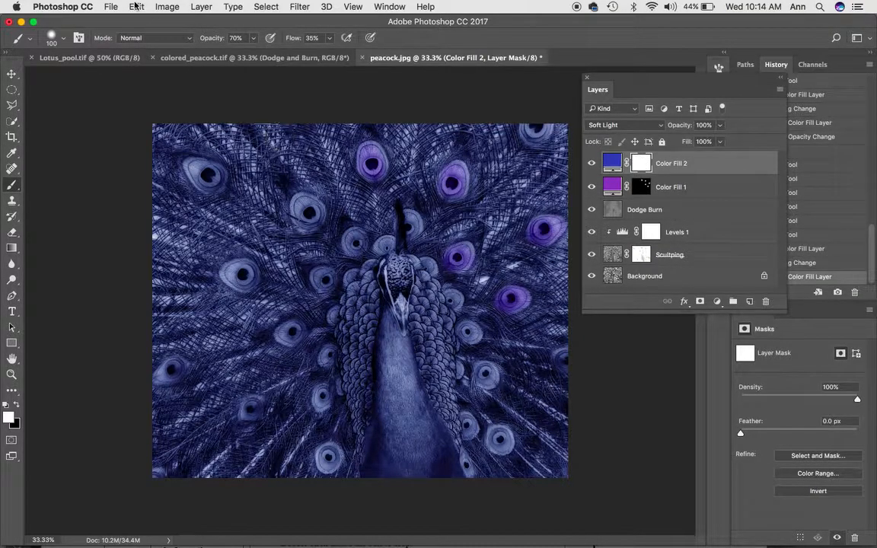
left_click(136, 6)
left_click(135, 6)
left_click(134, 6)
left_click(141, 201)
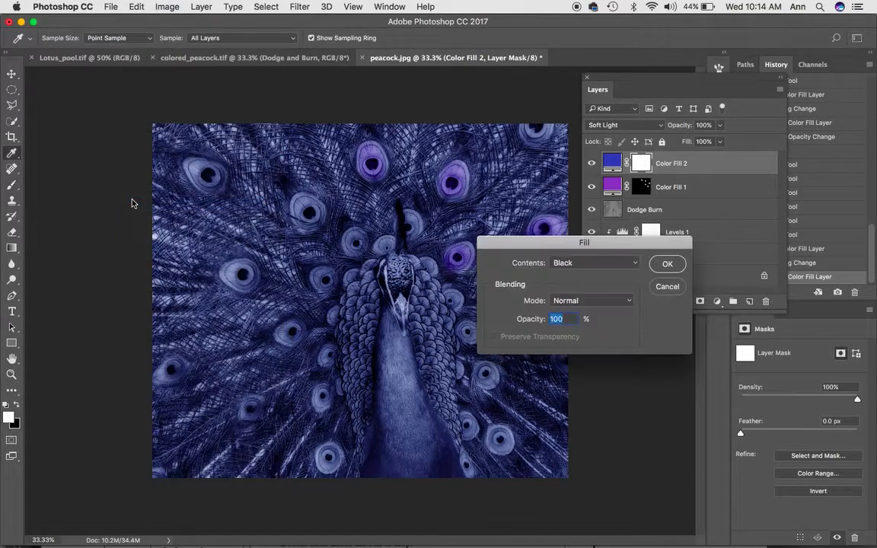
left_click(664, 265)
key("b")
mouse_move(425, 281)
left_mouse_down()
mouse_move(426, 339)
mouse_move(450, 409)
mouse_move(428, 322)
mouse_move(443, 351)
mouse_move(421, 284)
mouse_move(418, 322)
mouse_move(449, 424)
mouse_move(426, 288)
mouse_move(439, 339)
left_mouse_up()
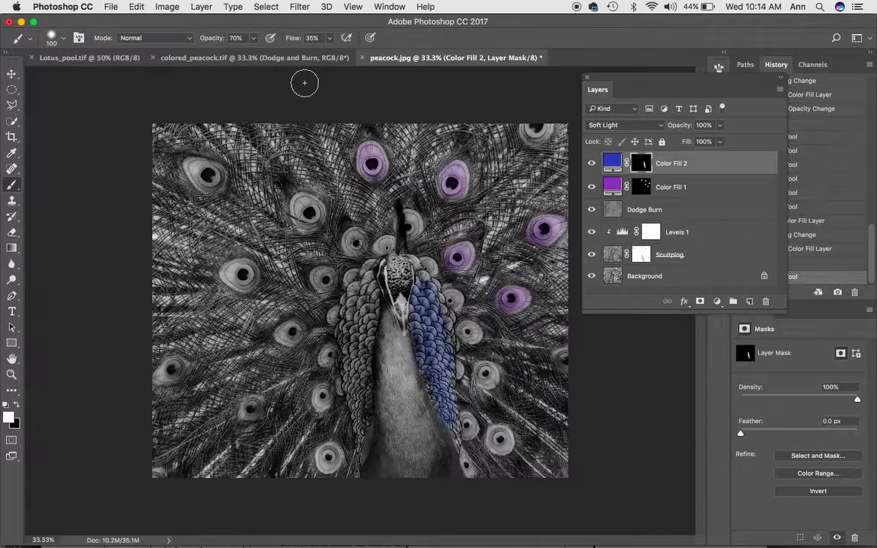
In colored_peacock.tif, hide all four color fill layers, show the purple and blue ones again, and briefly toggle the green one.
left_click(294, 61)
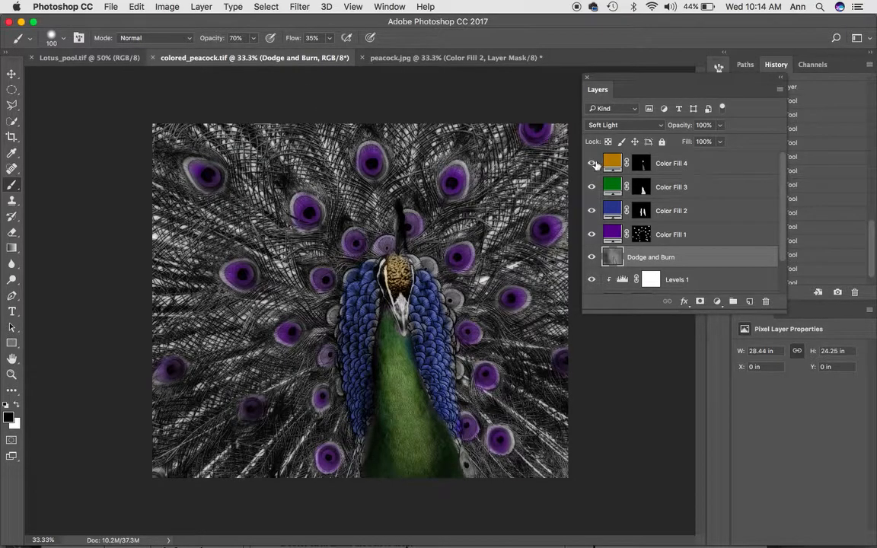
left_click_drag(591, 164, 593, 241)
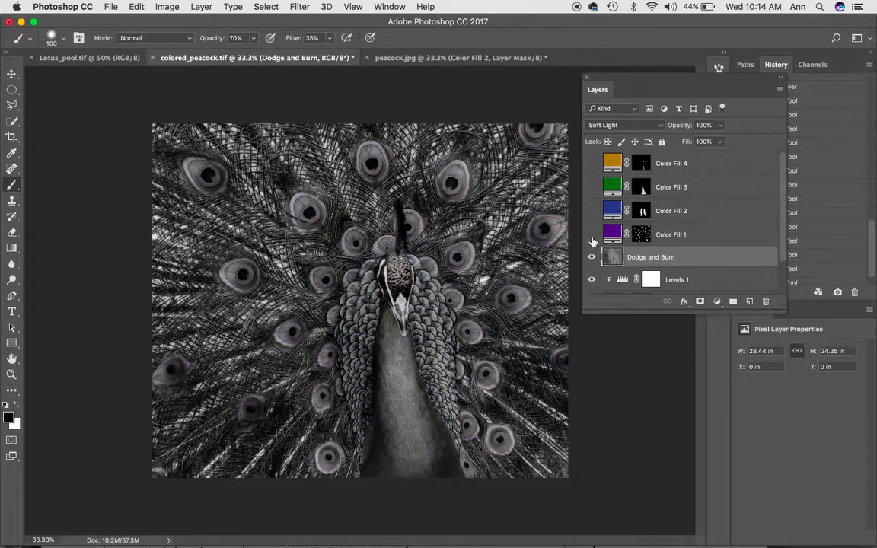
left_click(590, 235)
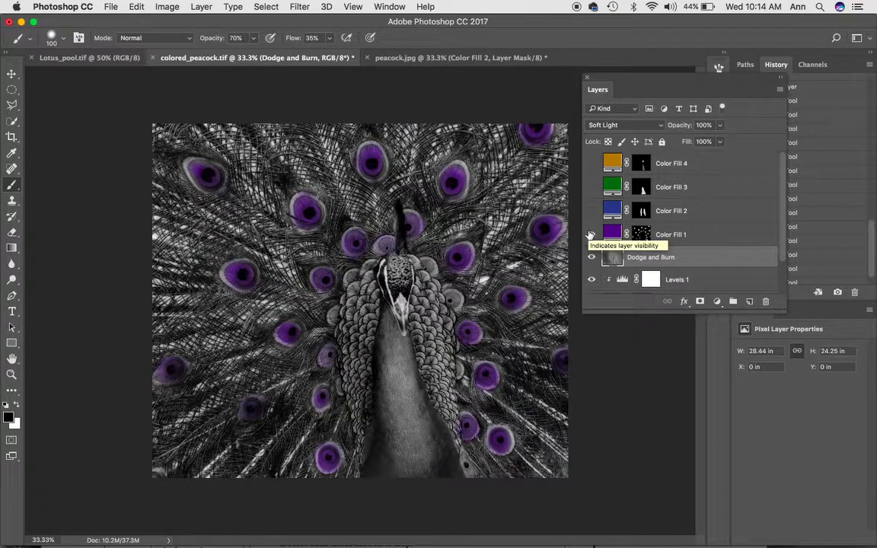
left_click(590, 211)
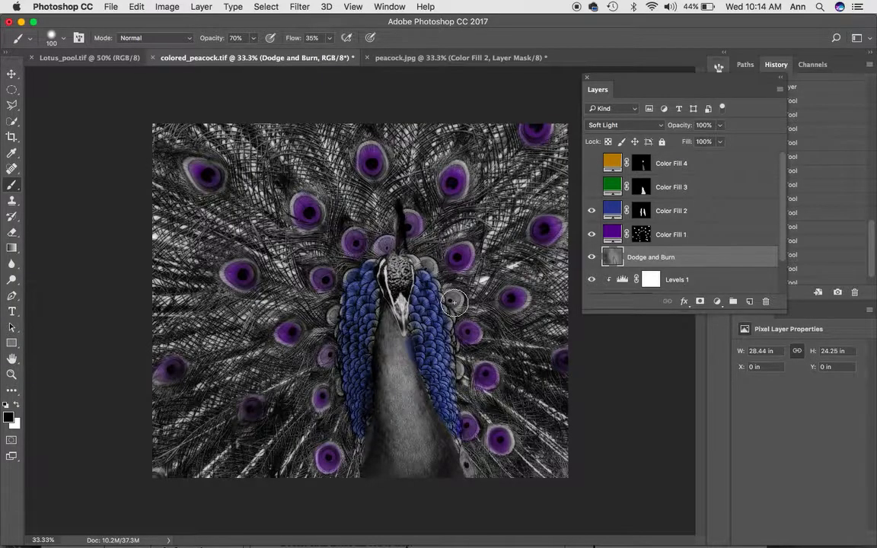
left_click(590, 188)
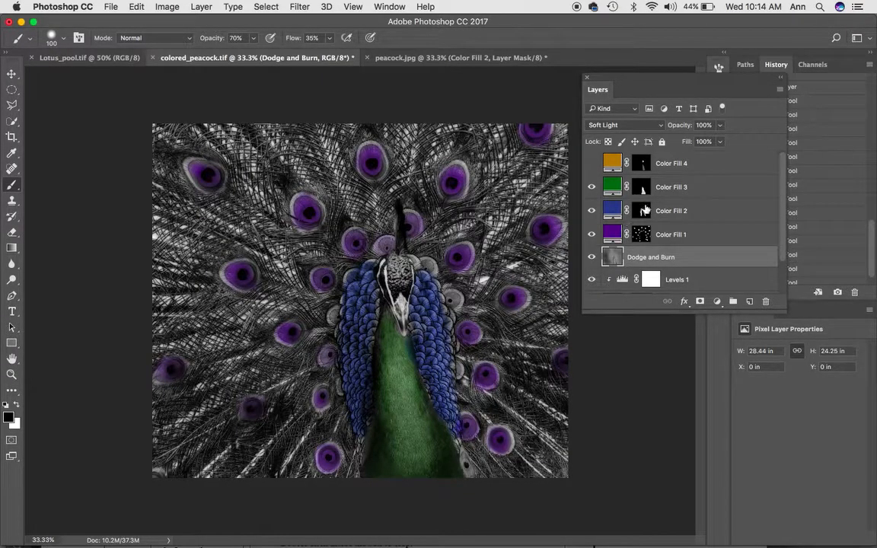
left_click(591, 187)
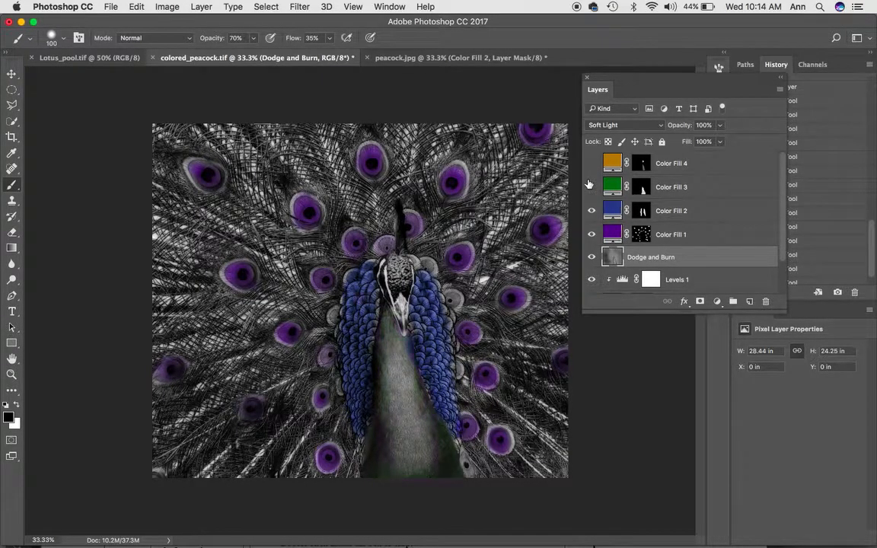
Paint black at 70% opacity on the Color Fill 2 mask to remove blue from the neck just below the beak.
left_click(640, 214)
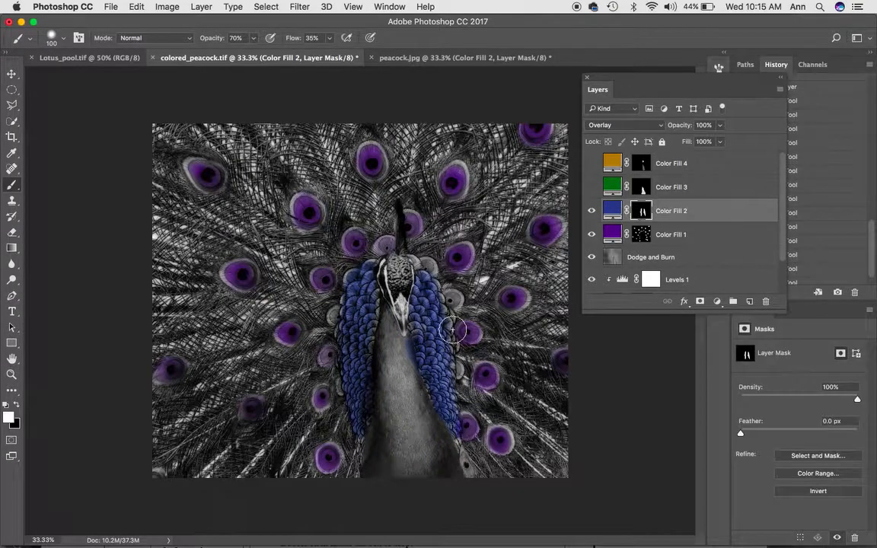
key("x")
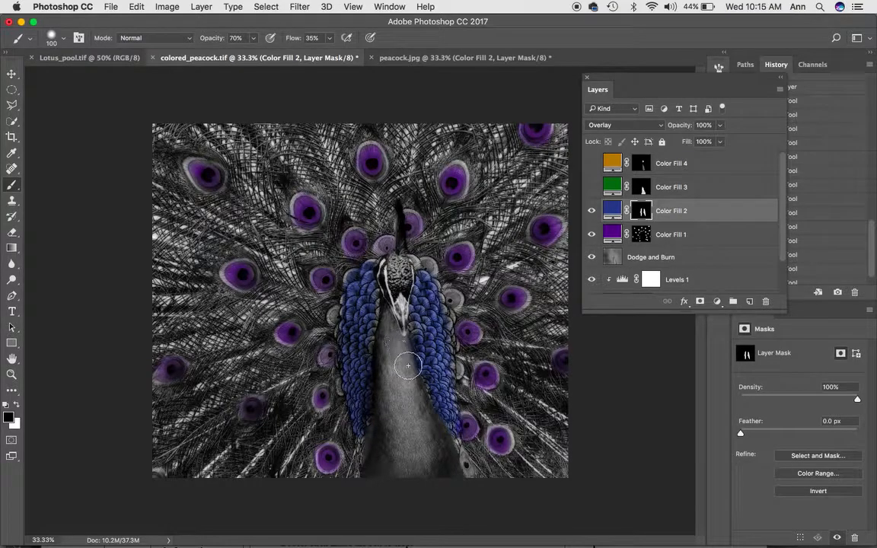
left_click_drag(401, 347, 404, 344)
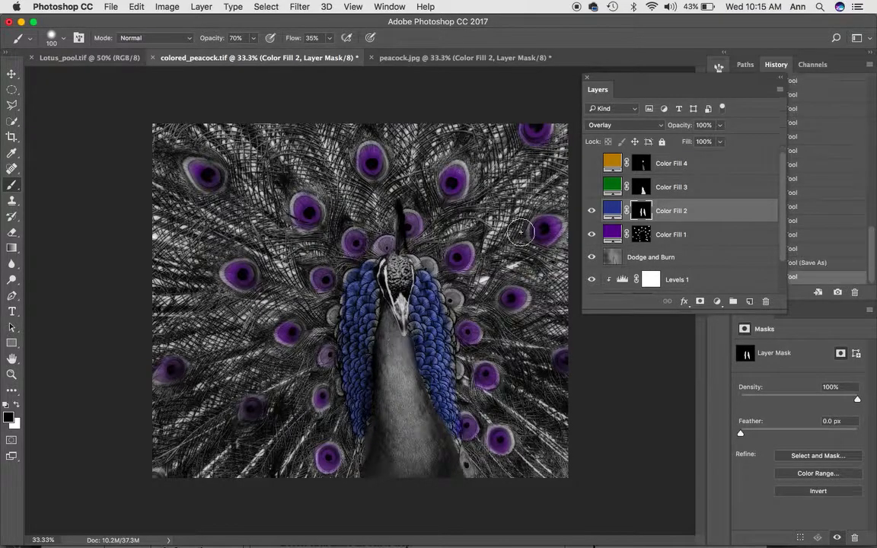
Show the green and orange fill layers again, and review the blend modes for Color Fill 2, keeping Overlay.
left_click(592, 188)
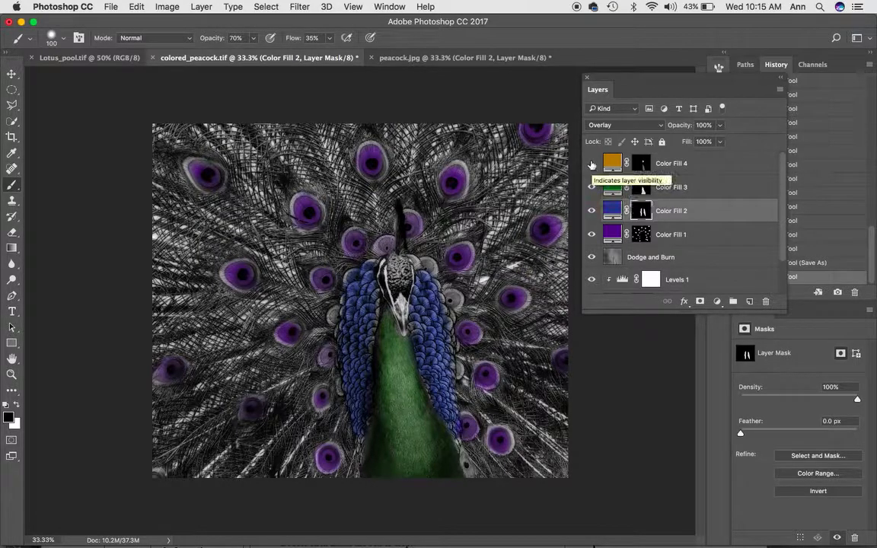
left_click(592, 164)
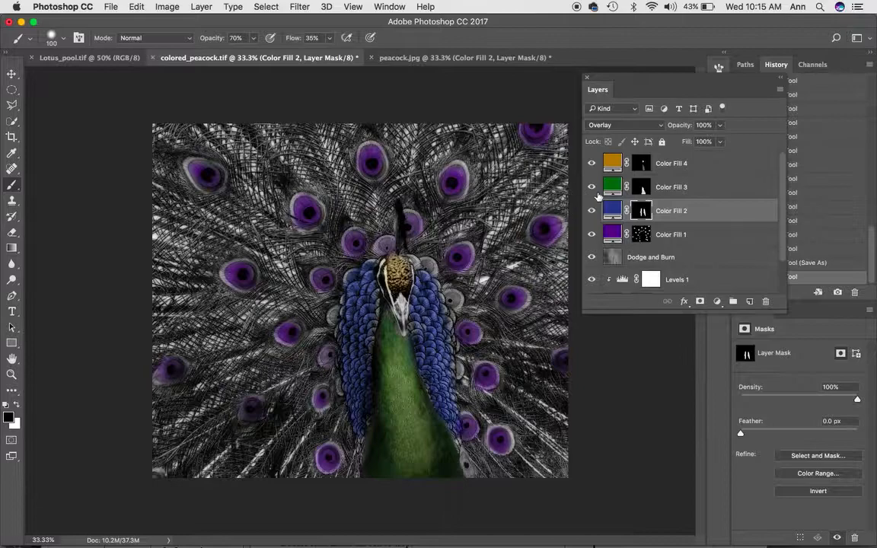
left_click(608, 126)
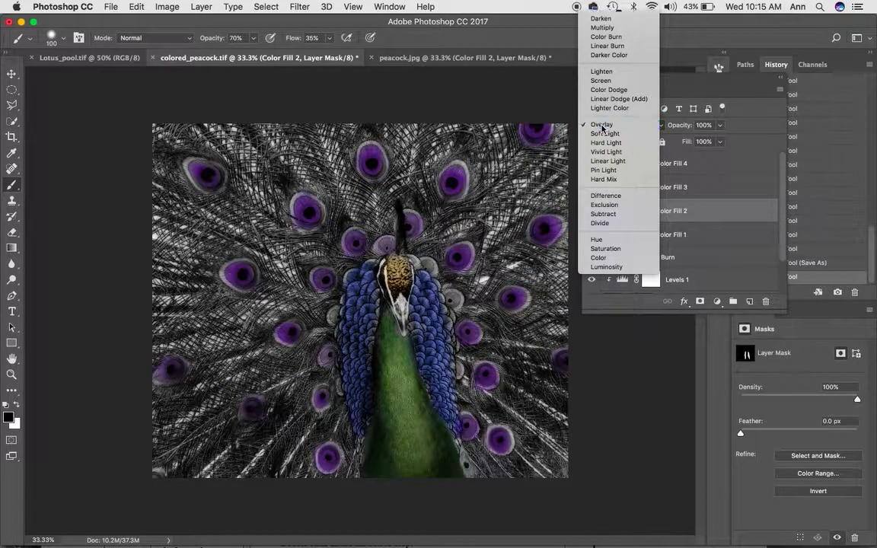
left_click(602, 125)
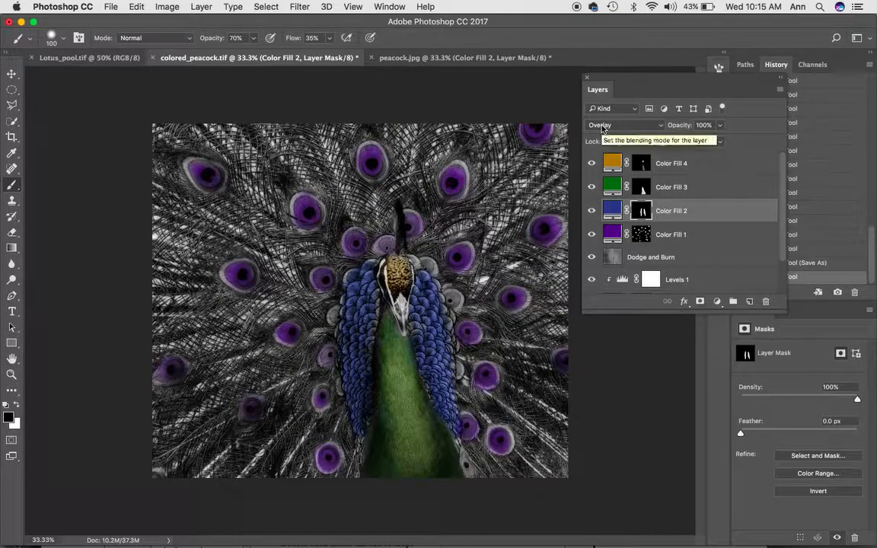